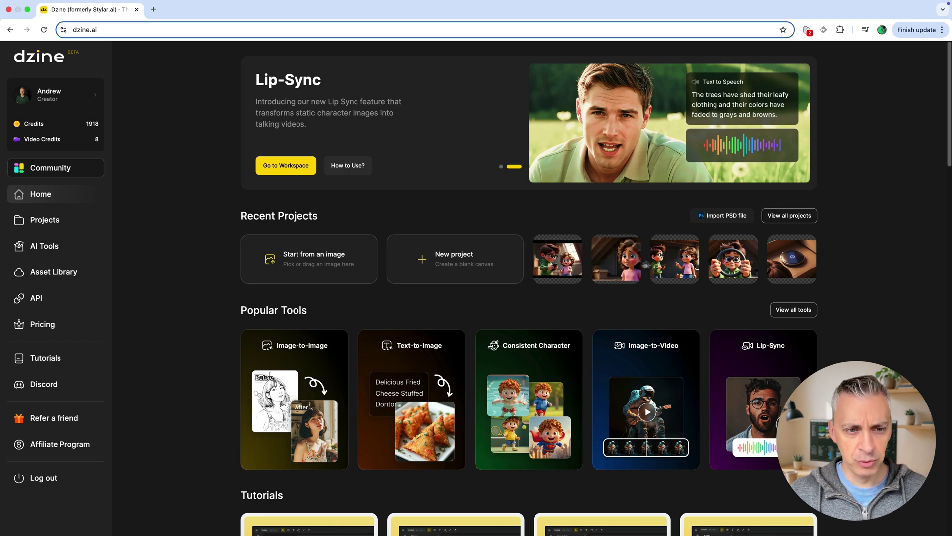
Create a 16:9 project named 'Nigel Time' and start Build Your Character.
left_click(454, 263)
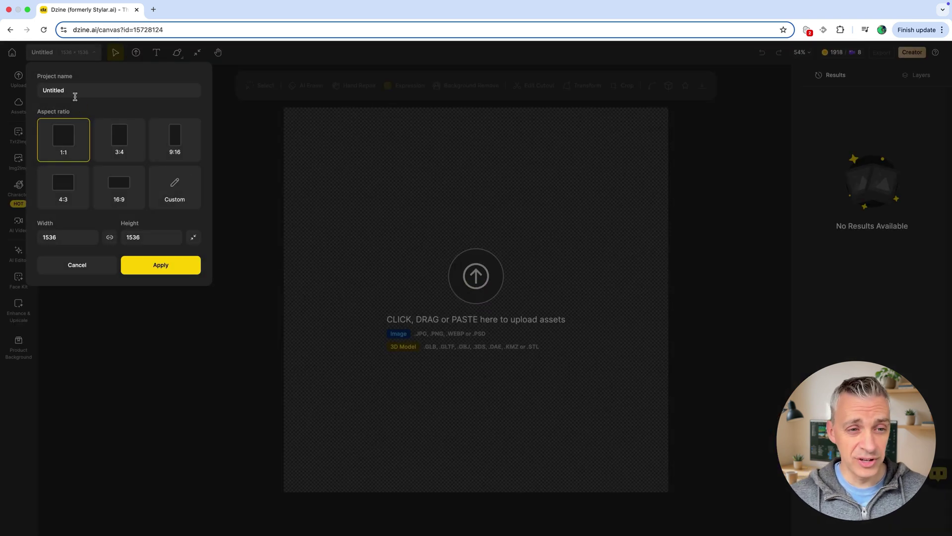
left_click_drag(77, 93, 4, 90)
type("Nigel Time")
left_click(113, 192)
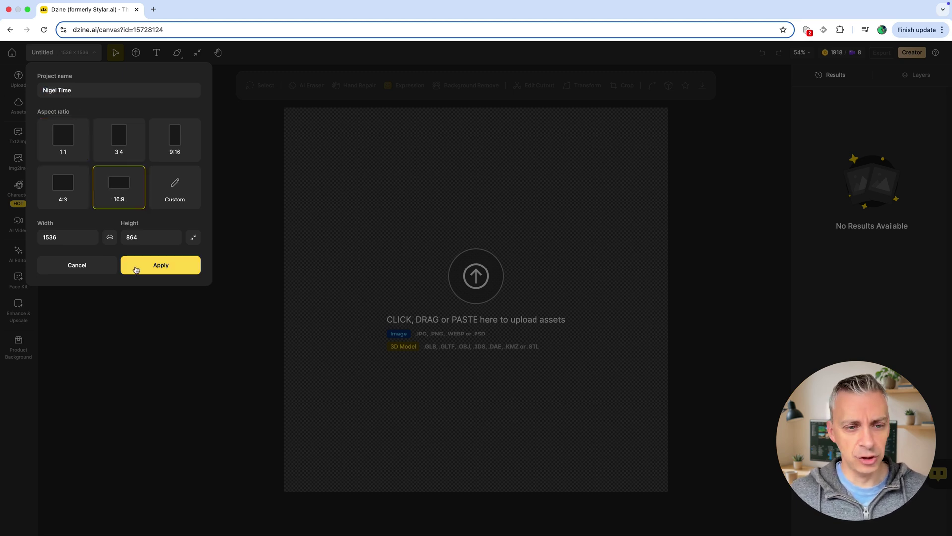
left_click(136, 269)
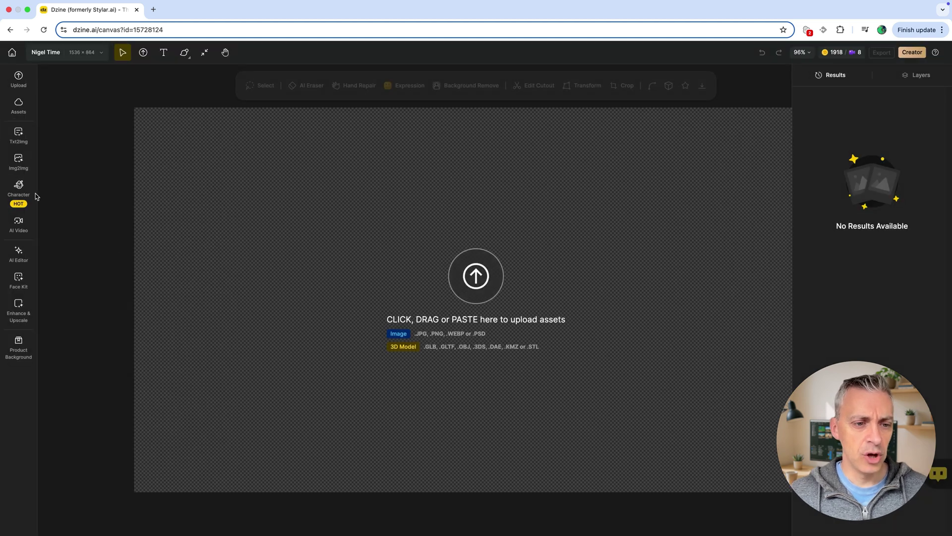
left_click(19, 188)
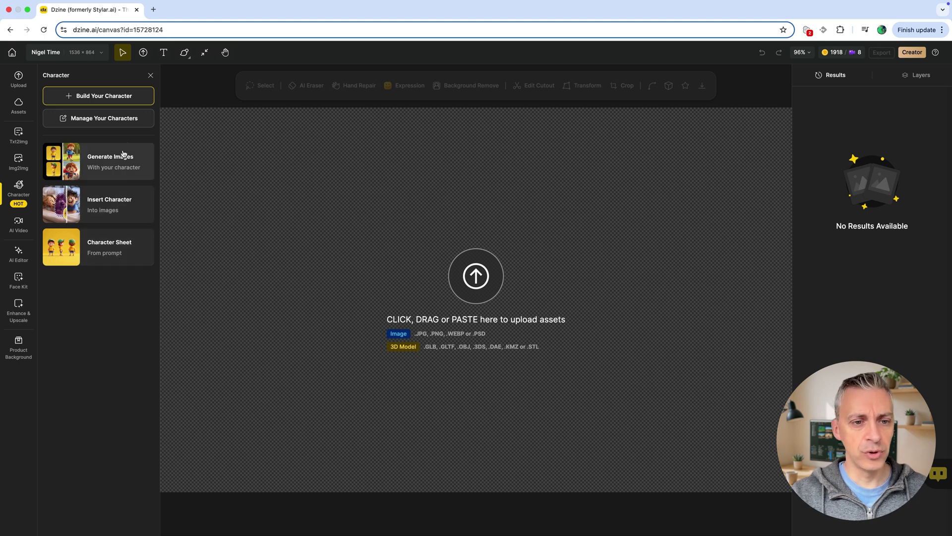
left_click(130, 98)
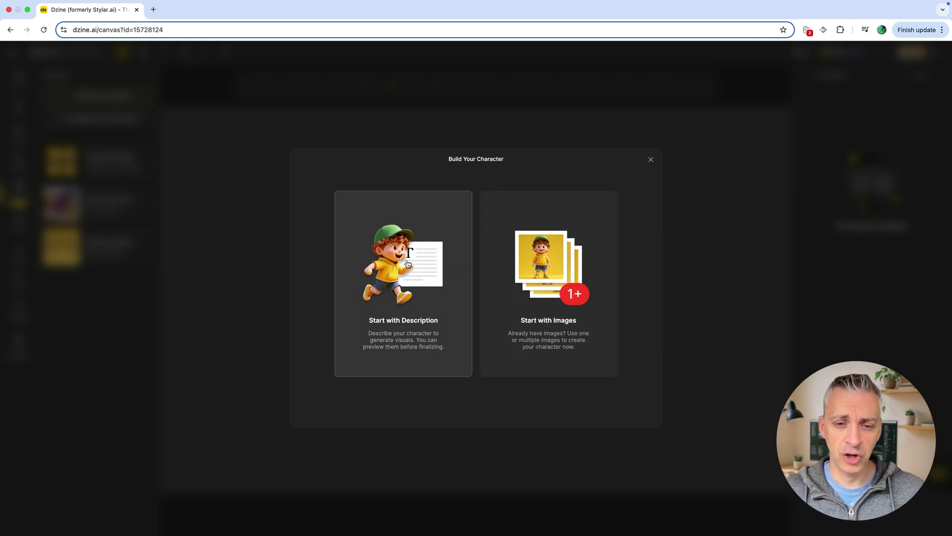
Start from a description, naming the character 'Nigel Time' and pasting its description.
left_click(408, 264)
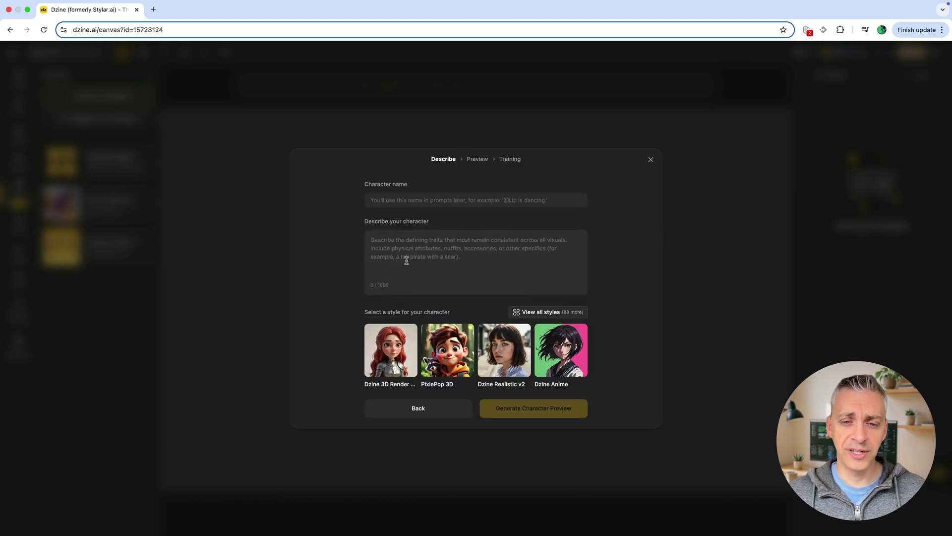
left_click(392, 202)
type("Nigel Time")
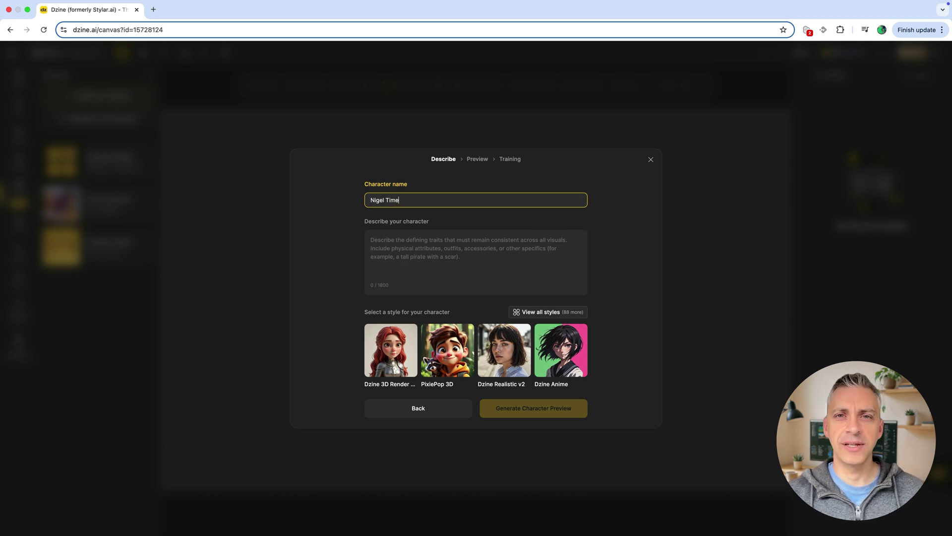
left_click(520, 260)
key("ctrl+v")
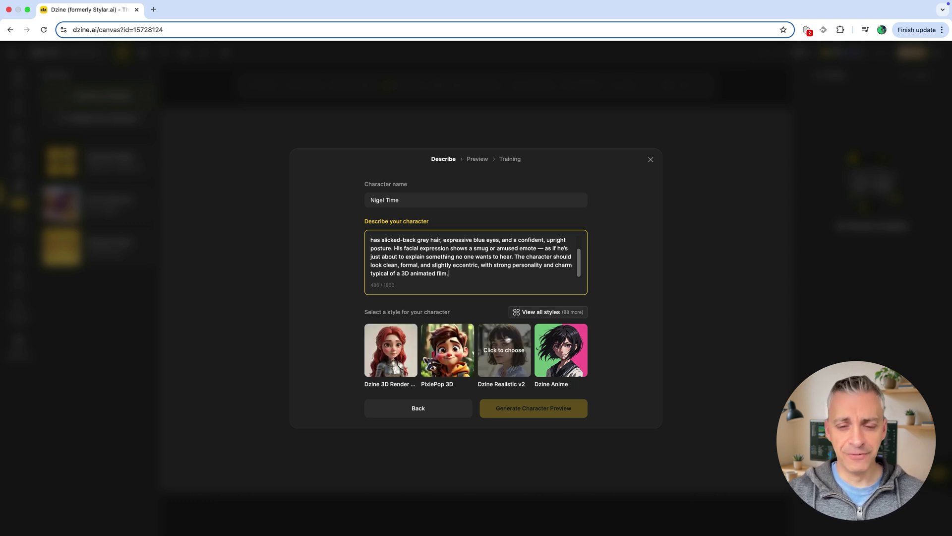
Choose the Cozy 3D style from the full gallery and generate character previews.
left_click(542, 317)
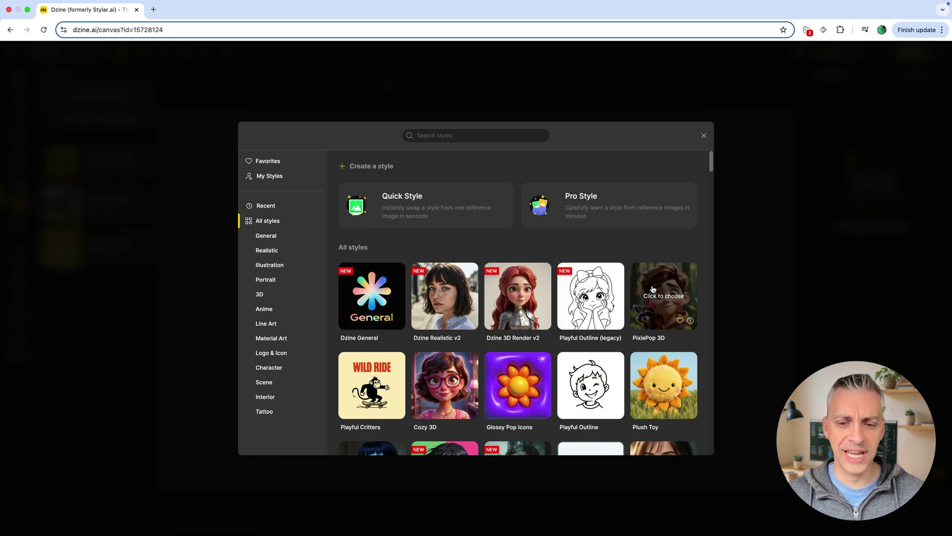
scroll(648, 294, "down", 2)
scroll(656, 292, "down", 2)
scroll(655, 292, "down", 3)
scroll(654, 292, "down", 2)
scroll(654, 292, "down", 3)
scroll(655, 292, "up", 10)
left_click(268, 251)
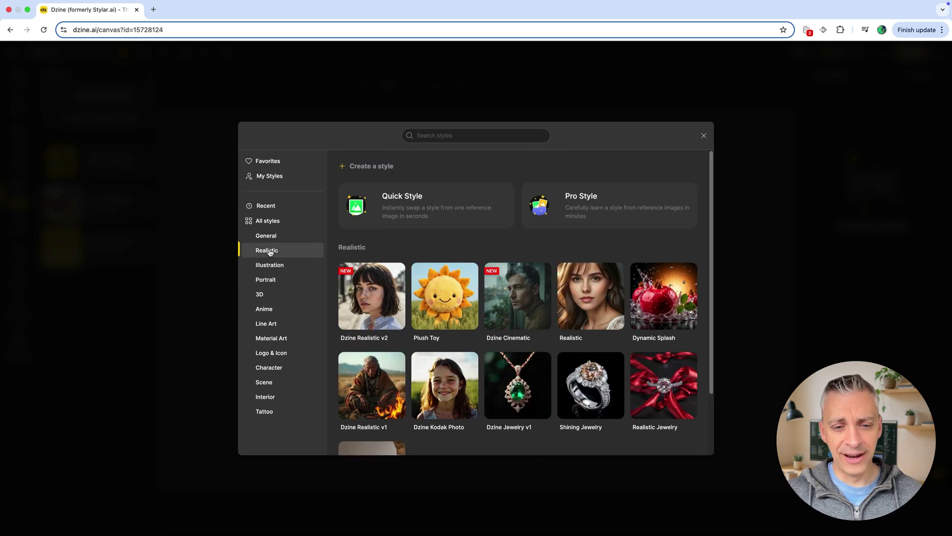
left_click(260, 295)
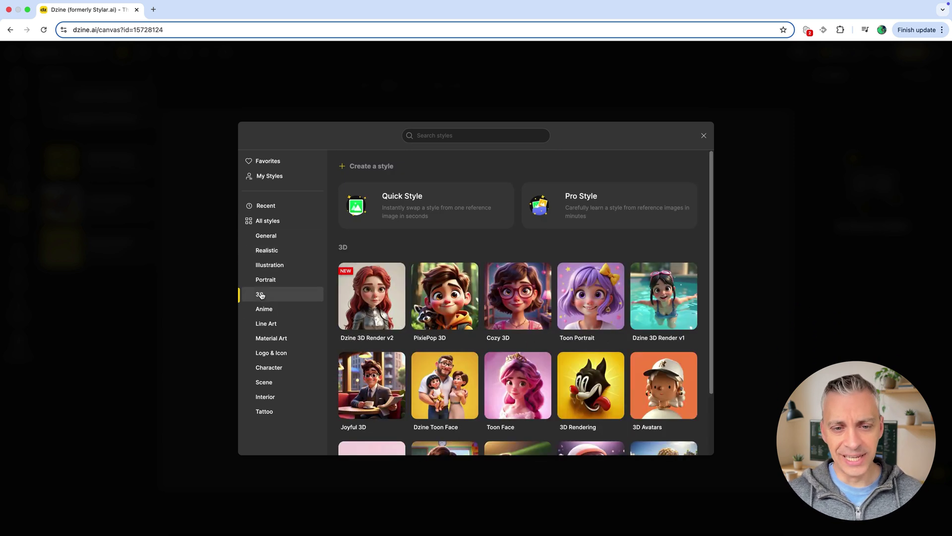
left_click(268, 220)
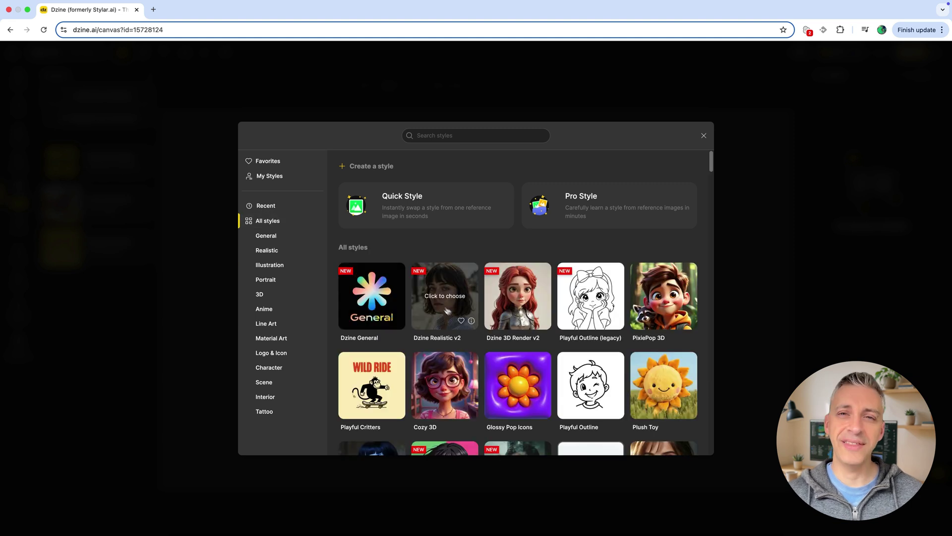
left_click(444, 377)
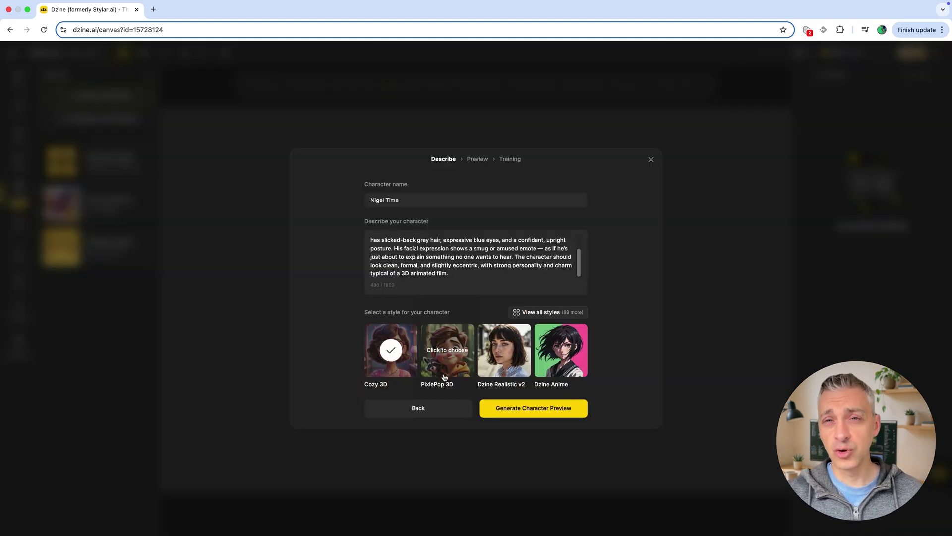
left_click(518, 412)
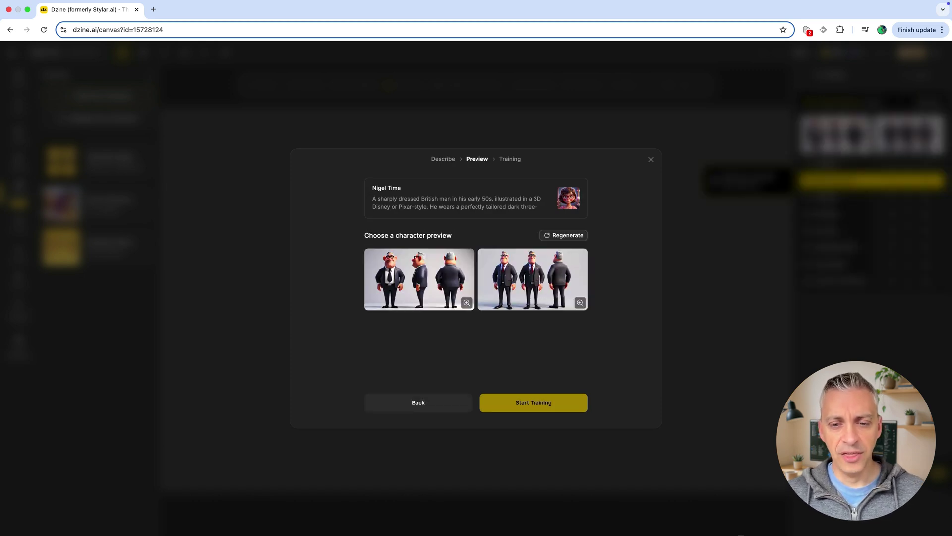
Inspect both character previews up close, then regenerate a fresh set.
left_click(466, 302)
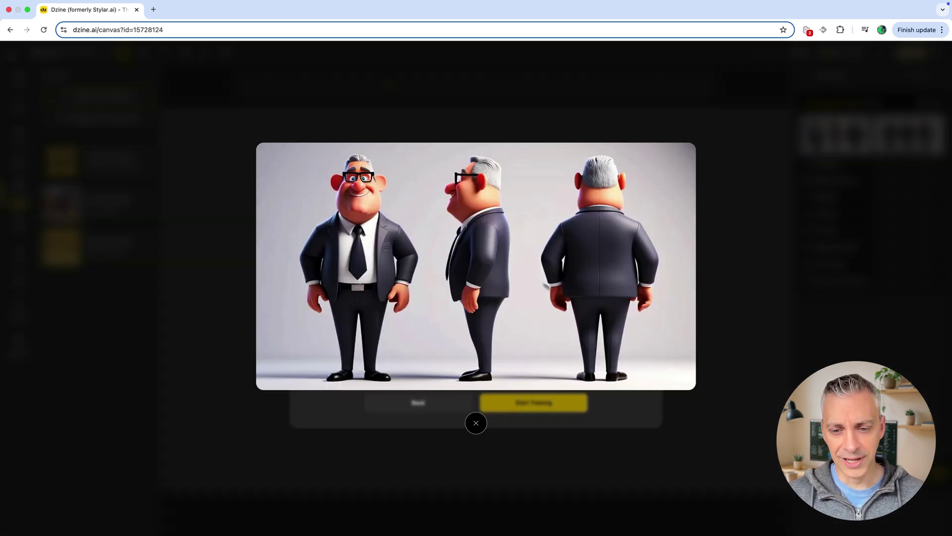
left_click(476, 424)
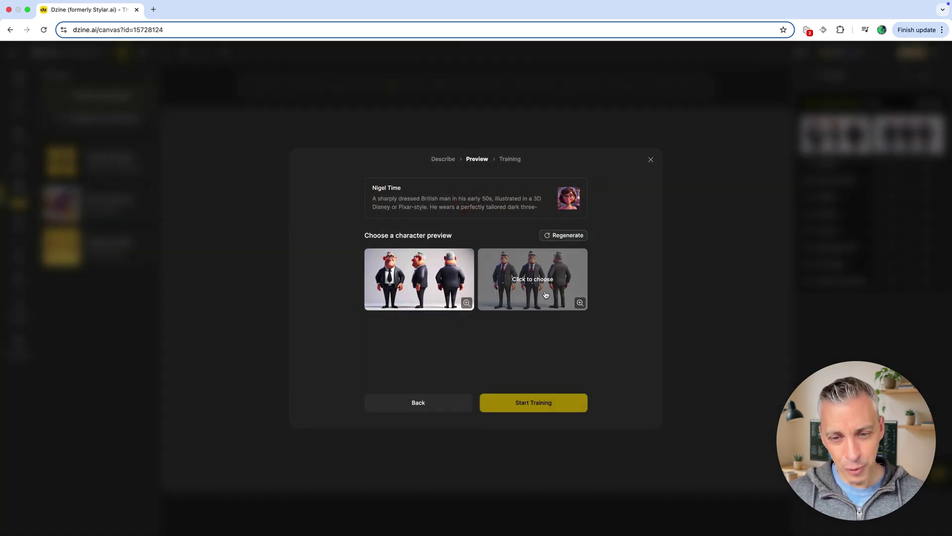
left_click(580, 305)
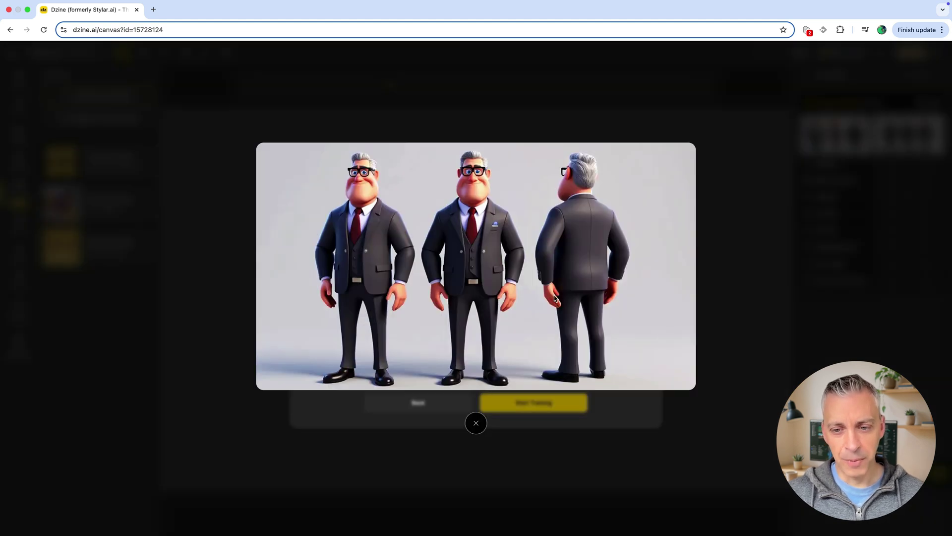
left_click(474, 426)
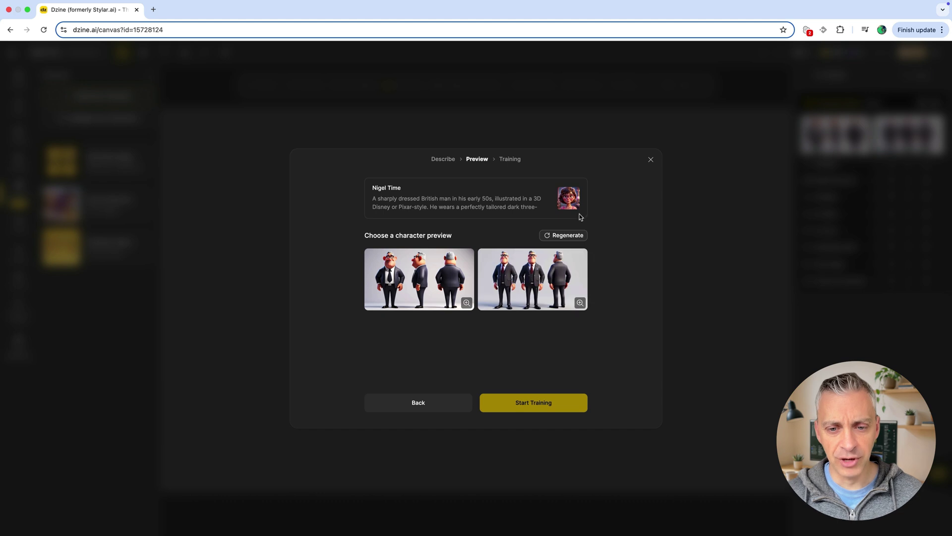
left_click(573, 235)
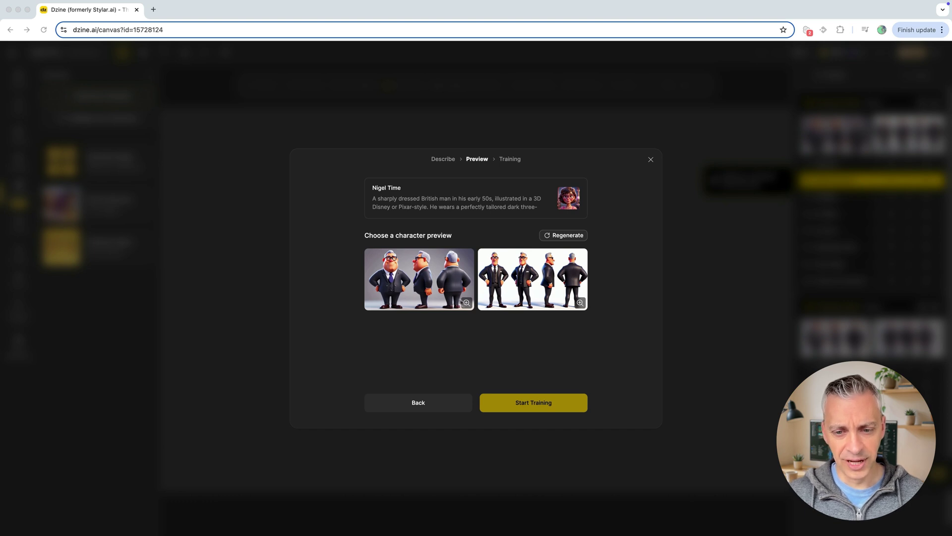
Inspect the new previews and select the right-hand four-pose character sheet.
left_click(466, 302)
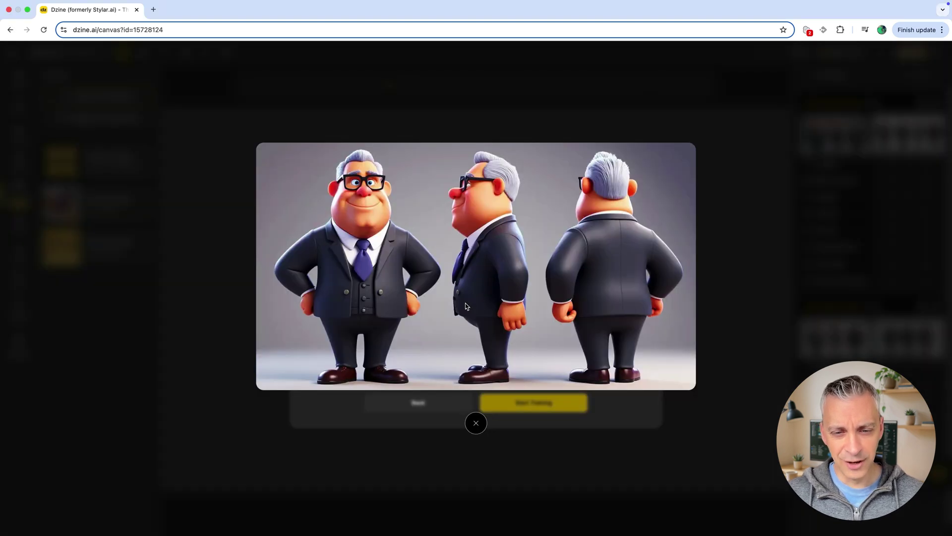
left_click(477, 424)
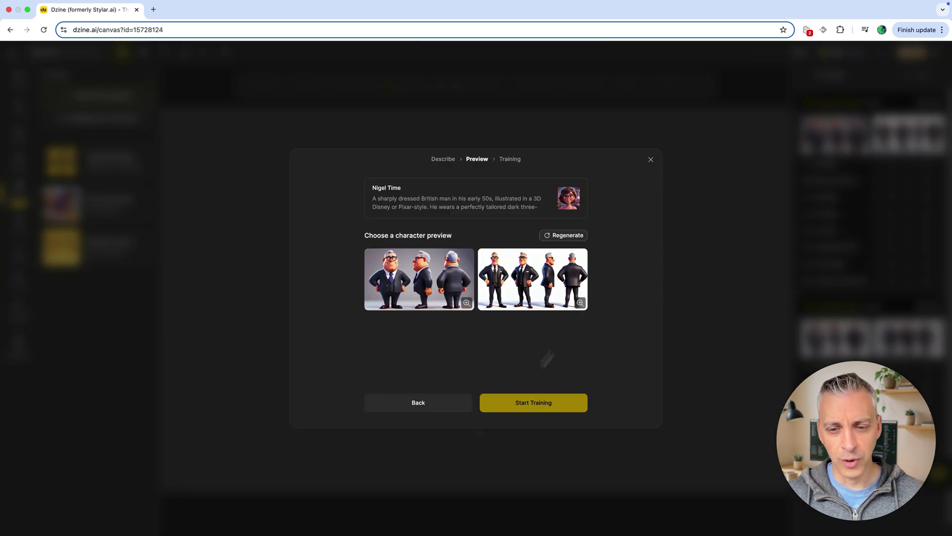
left_click(580, 304)
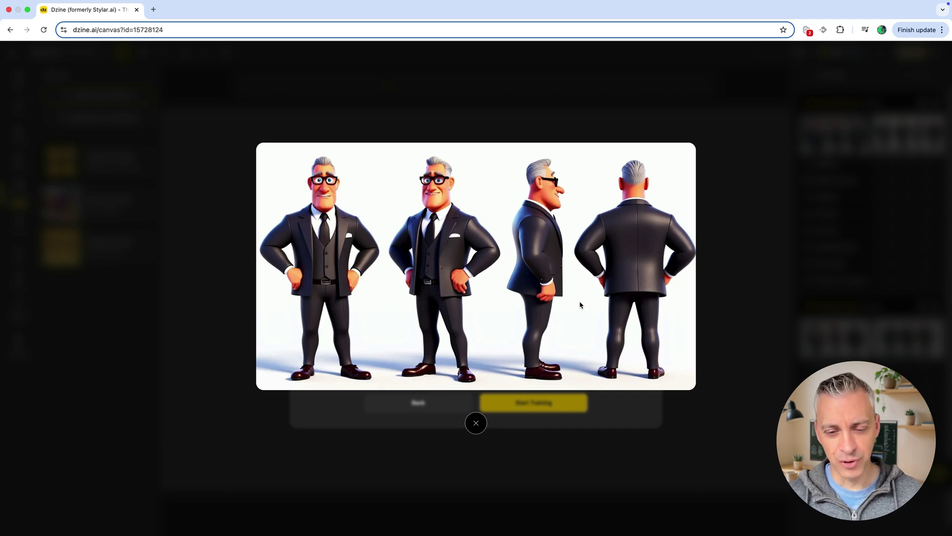
left_click(476, 423)
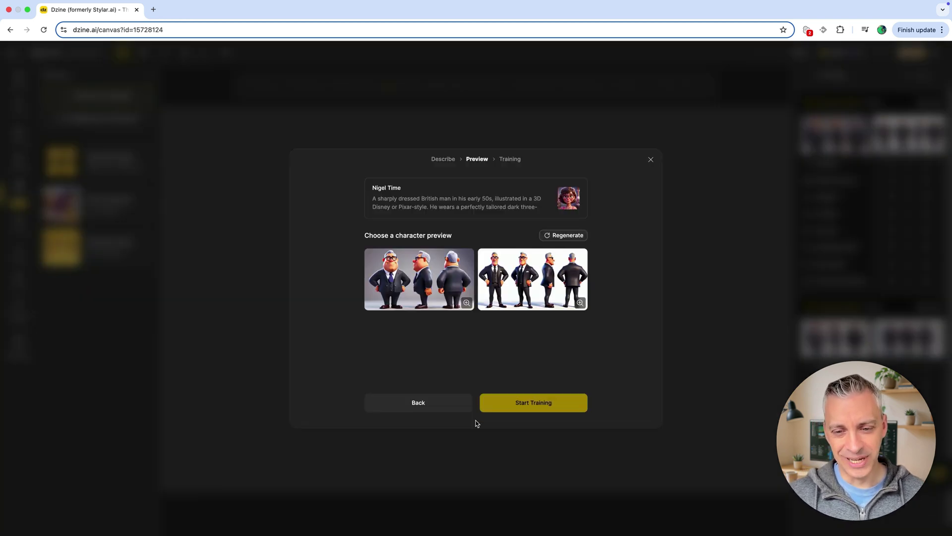
left_click(542, 284)
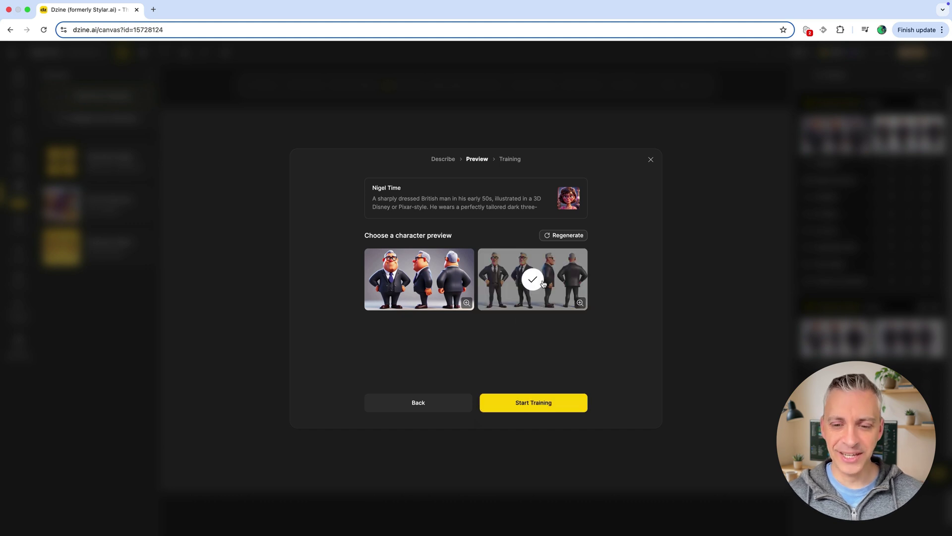
Start training Nigel Time, then reopen the Character panel to check its saved entry.
left_click(540, 402)
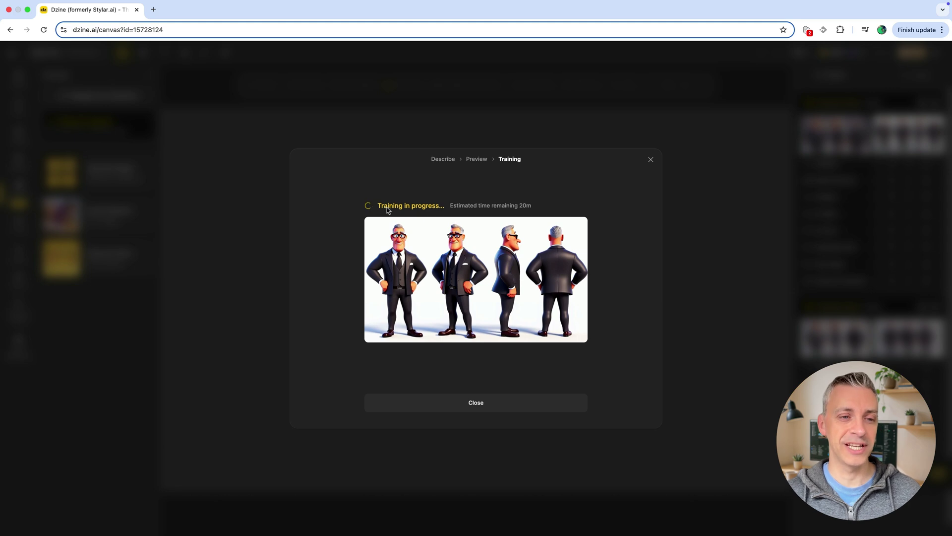
left_click(458, 402)
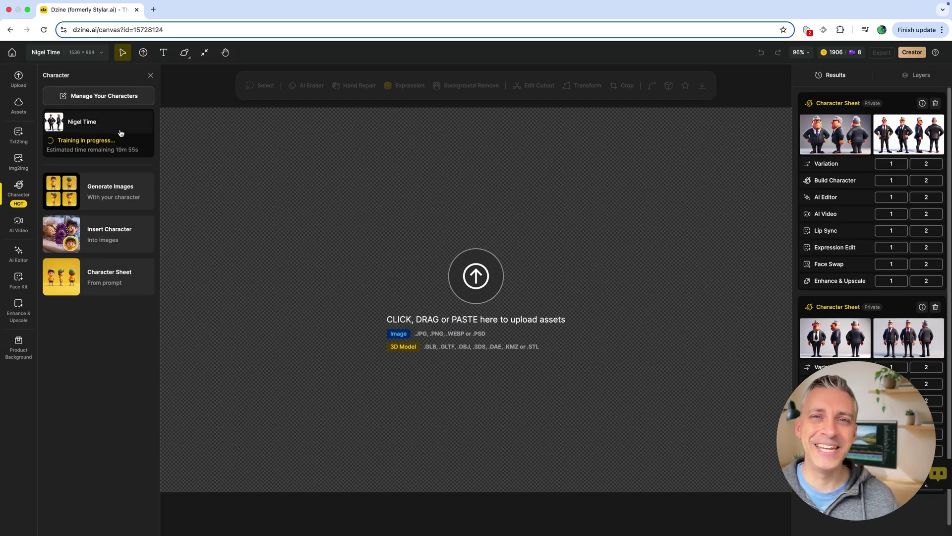
left_click(150, 74)
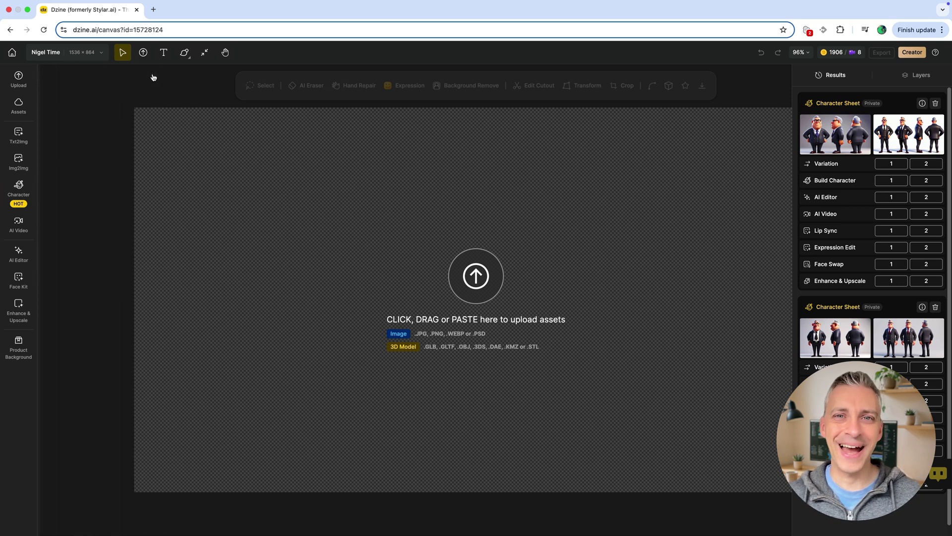
left_click(19, 190)
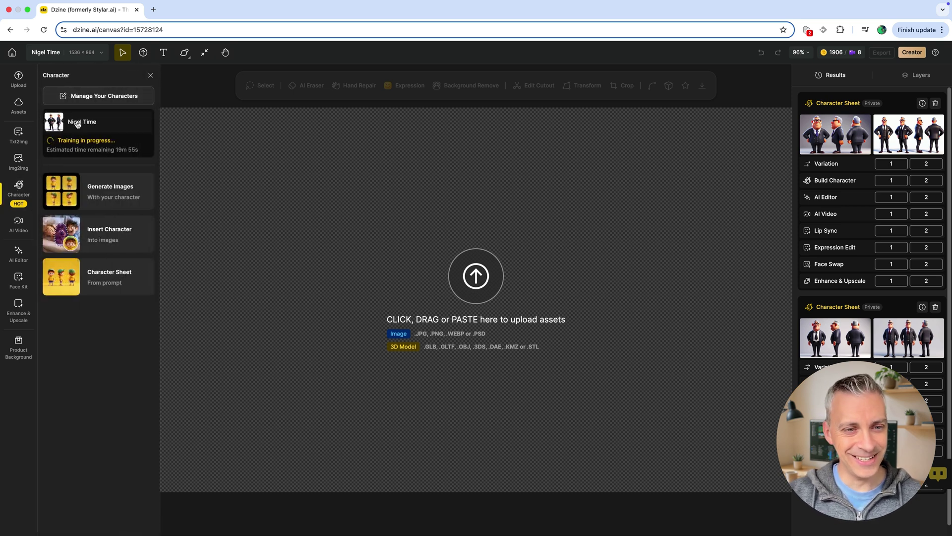
left_click(100, 98)
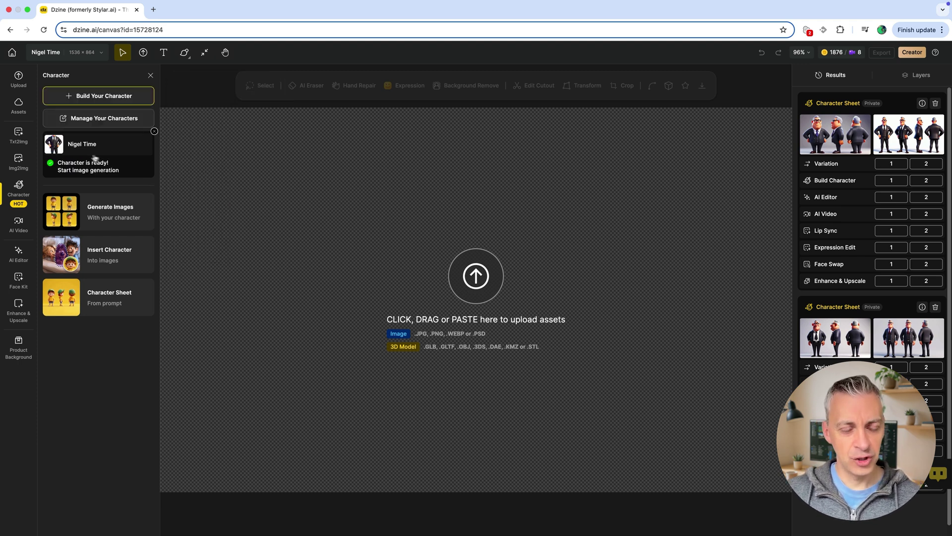
In Generate Images, choose Nigel Time and add the Walk park scene.
left_click(84, 155)
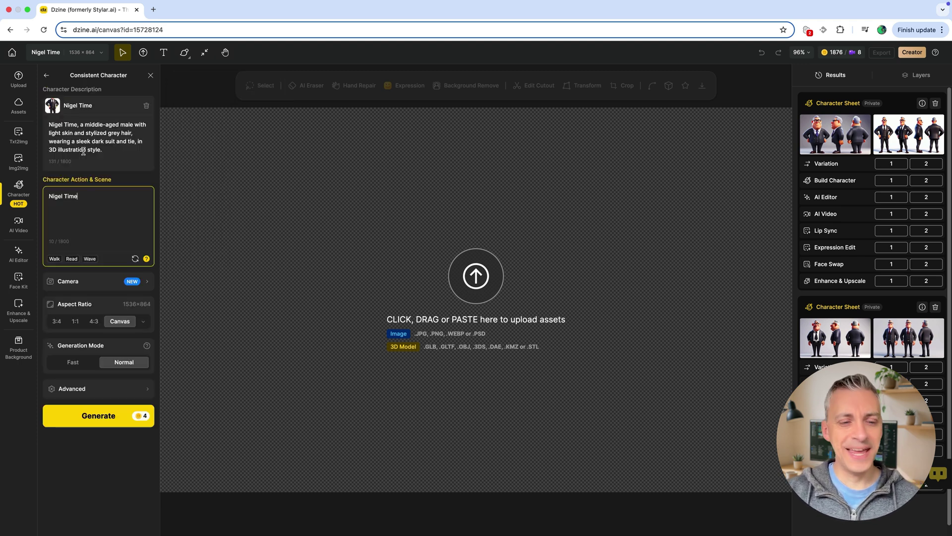
left_click(97, 109)
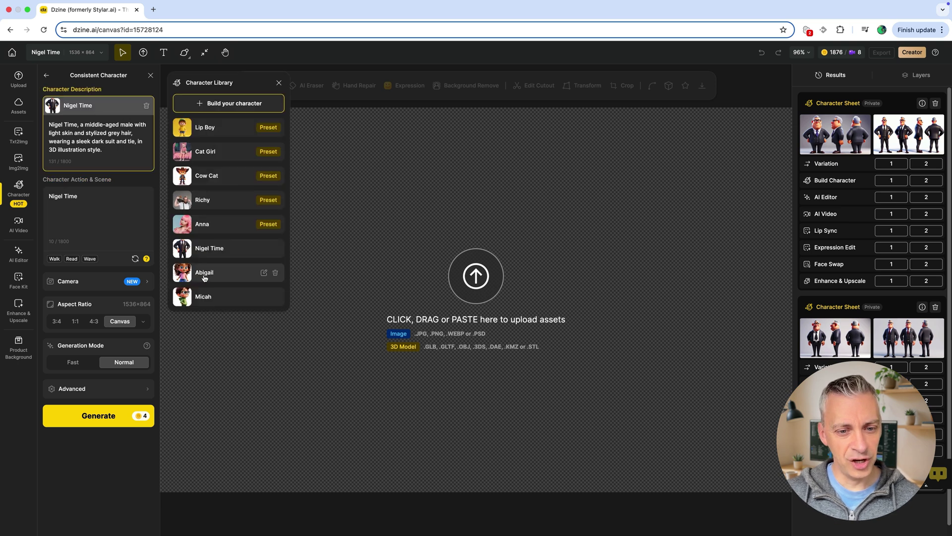
left_click(208, 248)
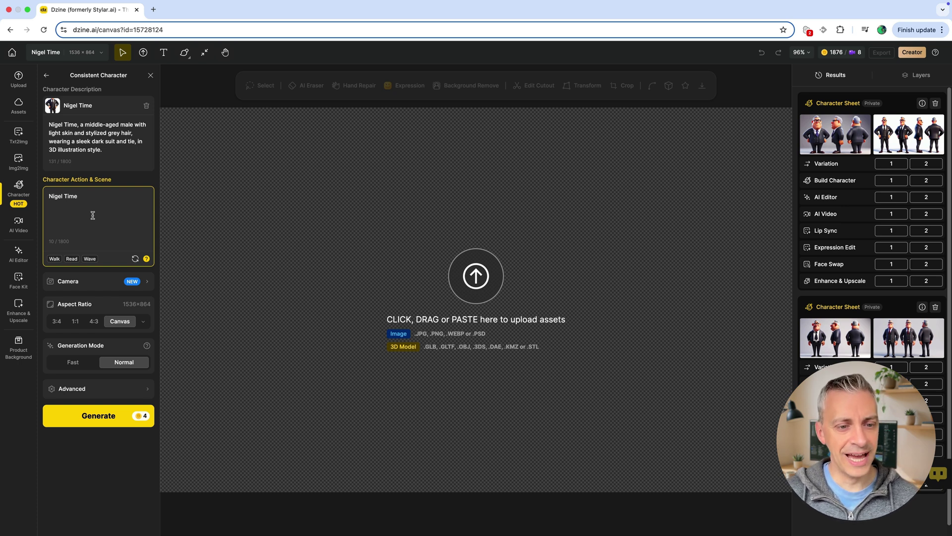
left_click(55, 258)
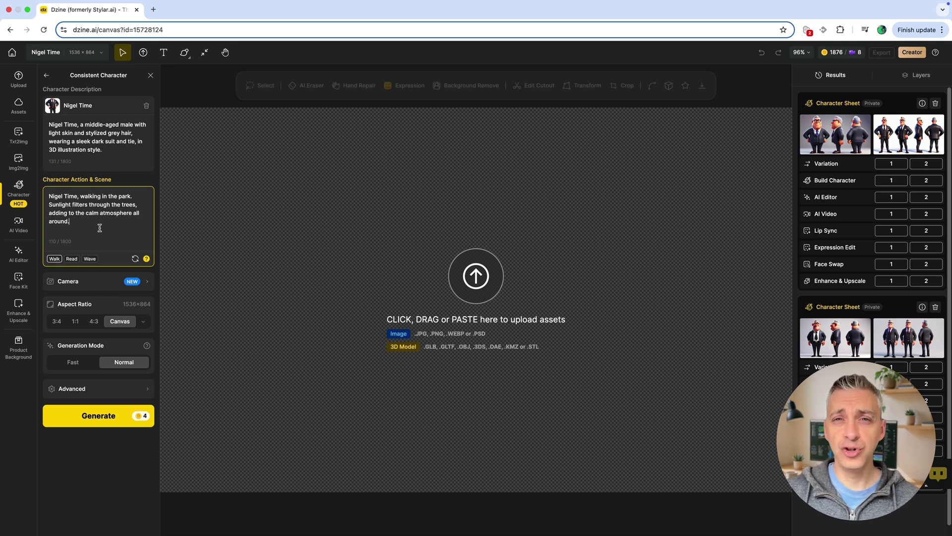
left_click(116, 324)
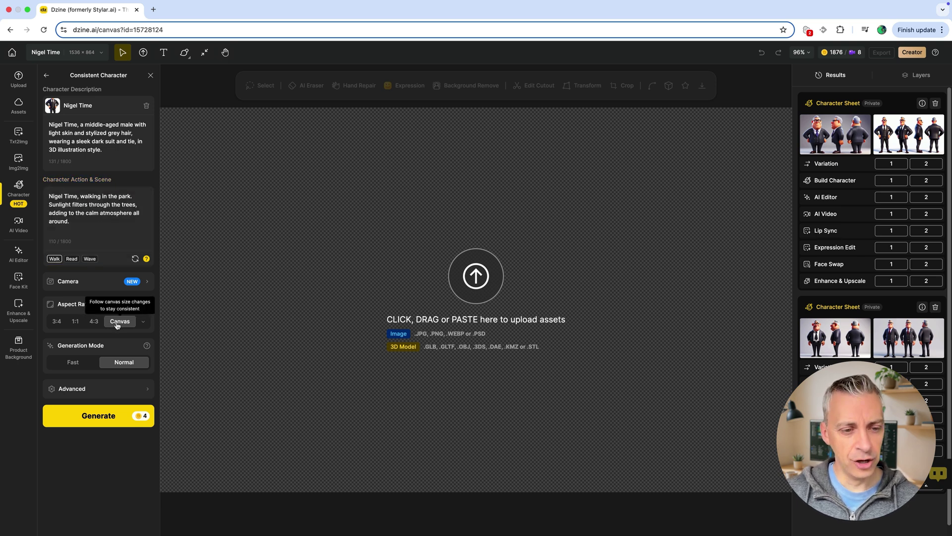
Generate the scene at Desktop 16:9 and place the second result on the canvas.
left_click(143, 322)
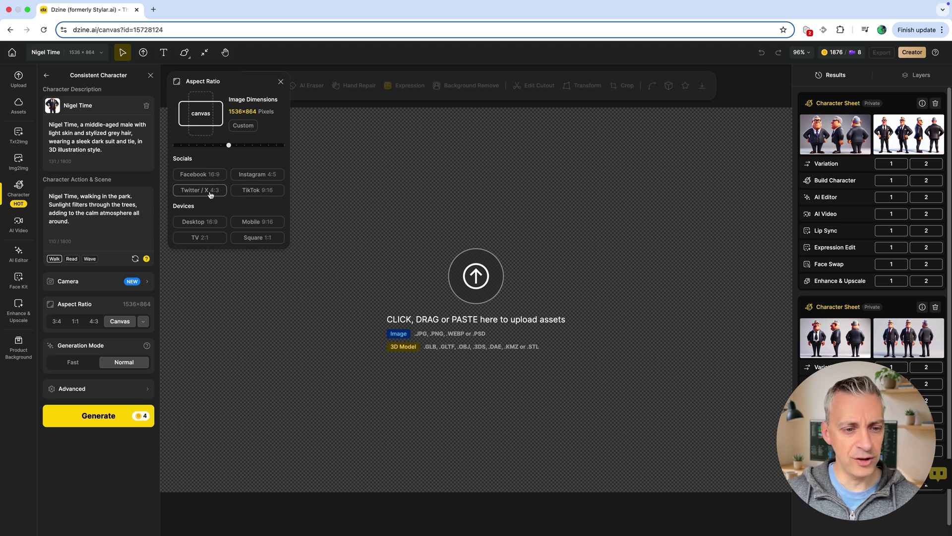
left_click(211, 222)
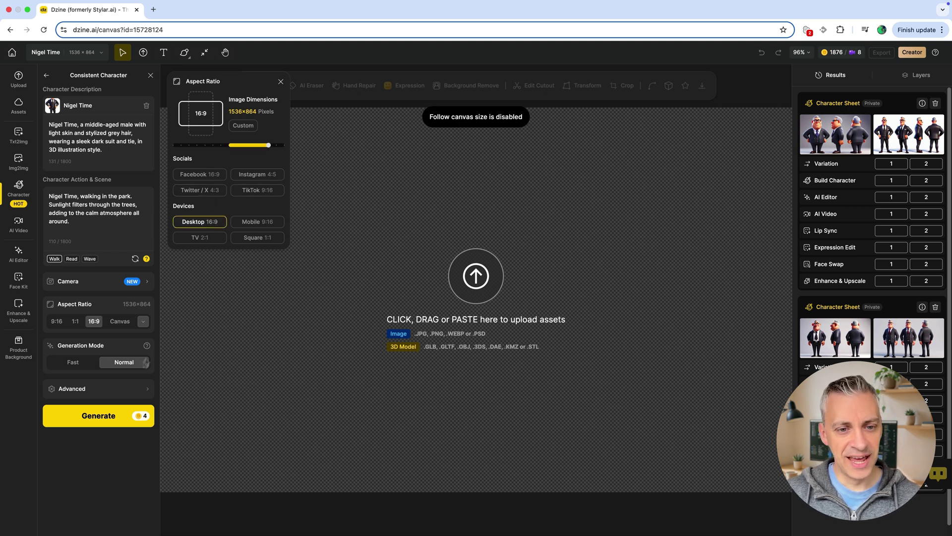
left_click(88, 421)
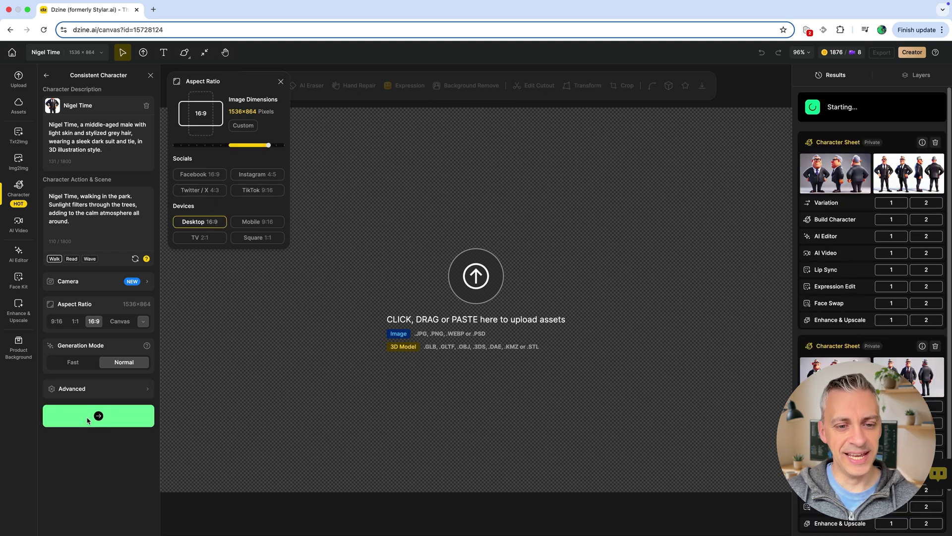
left_click(281, 83)
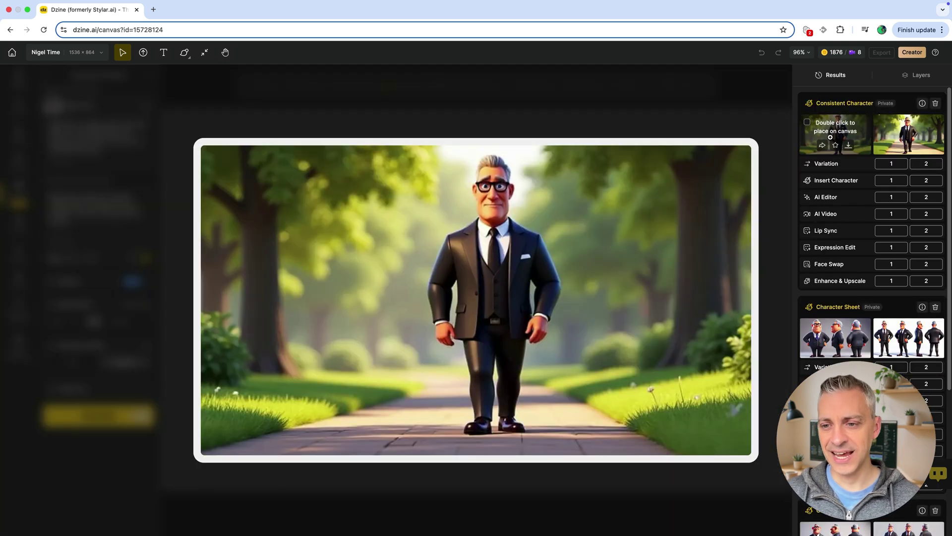
mouse_move(835, 134)
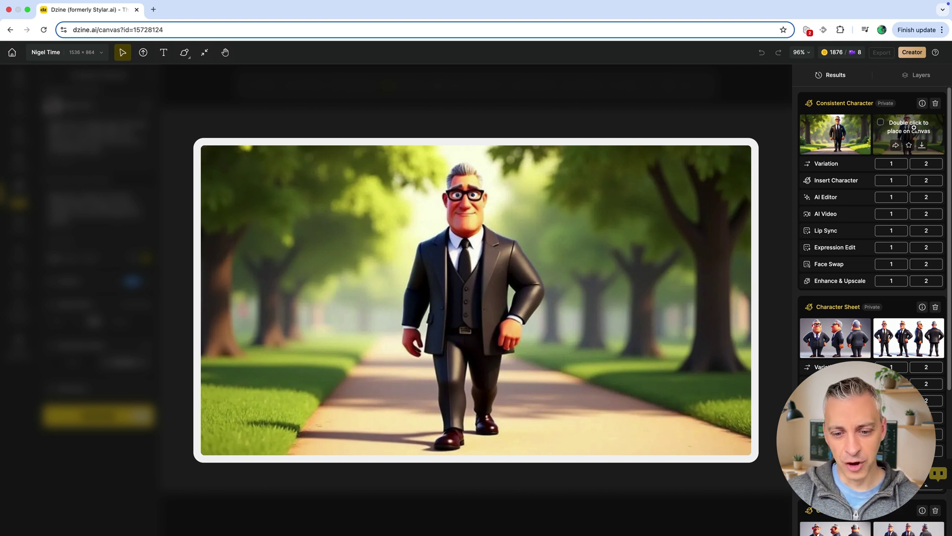
left_click(914, 128)
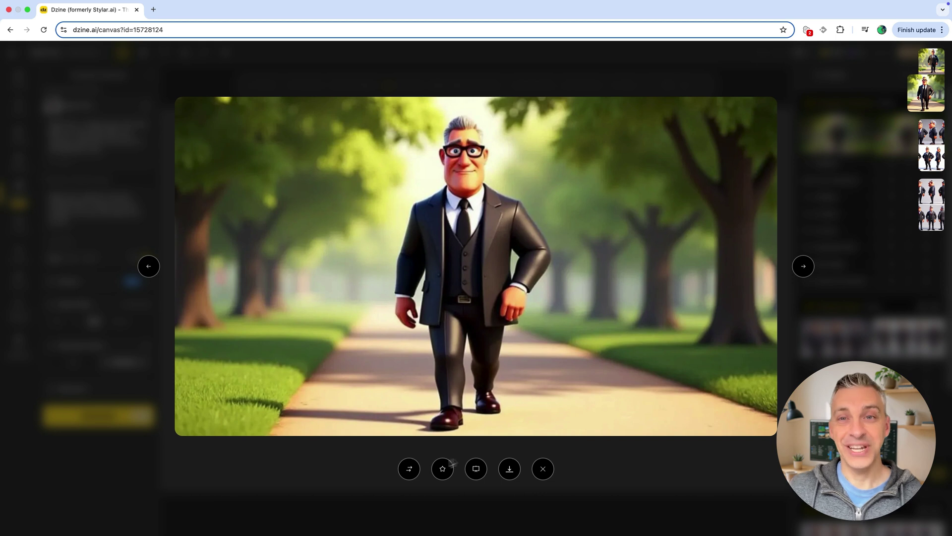
left_click(477, 469)
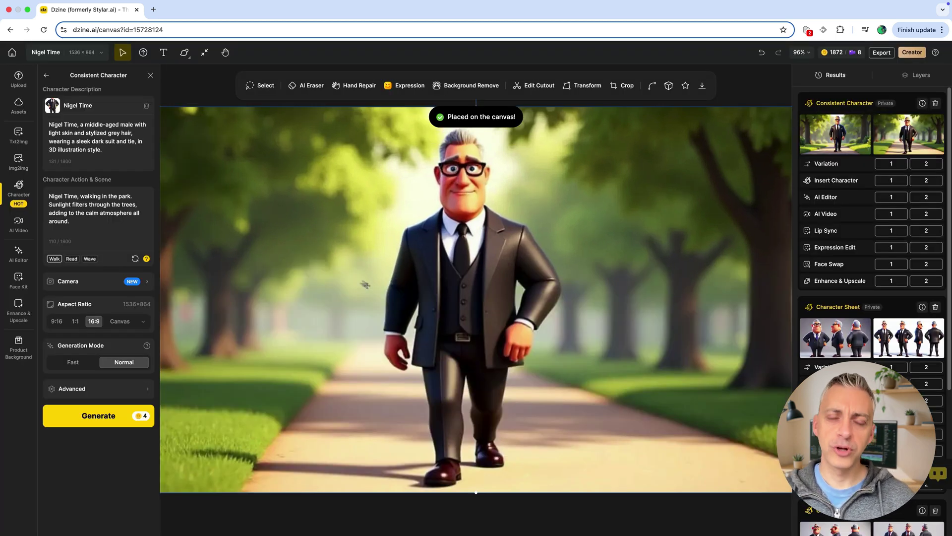
Build a new character from reference images and name it Nigel Time.
left_click(46, 75)
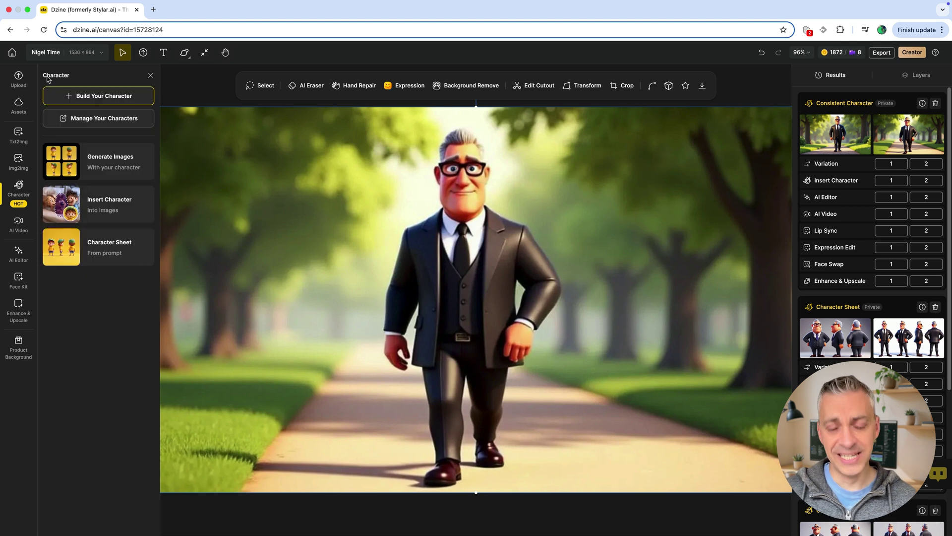
left_click(94, 100)
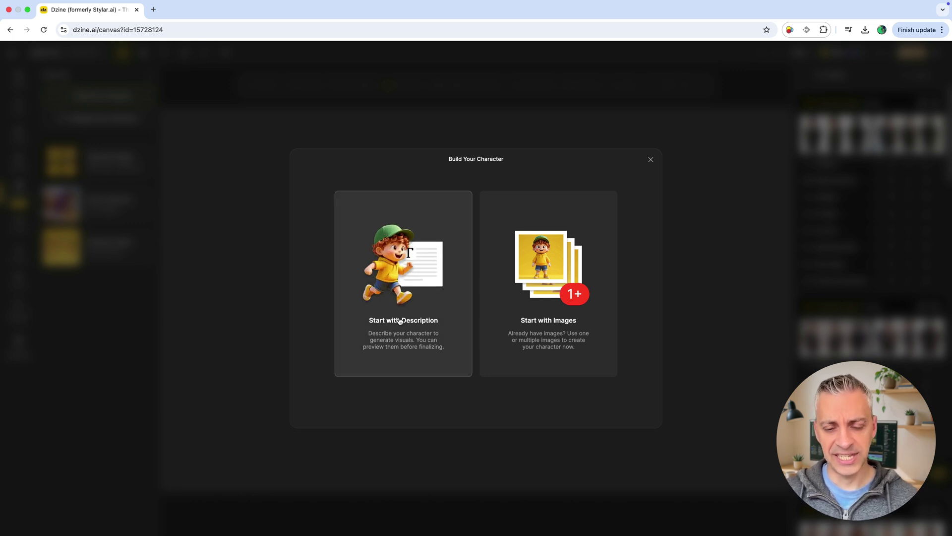
left_click(543, 322)
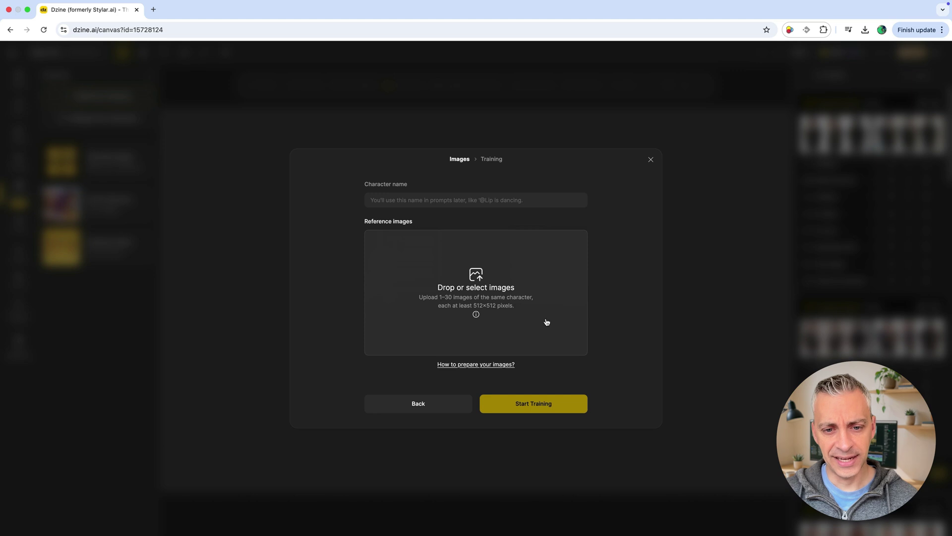
left_click(393, 202)
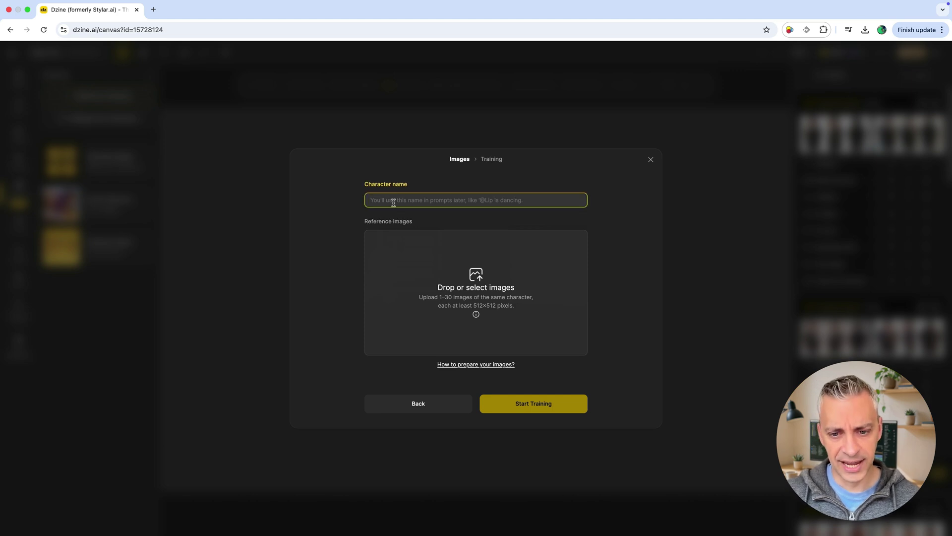
type("Nigel Time")
Upload the Side, Front and Back PNG reference images together.
left_click(425, 235)
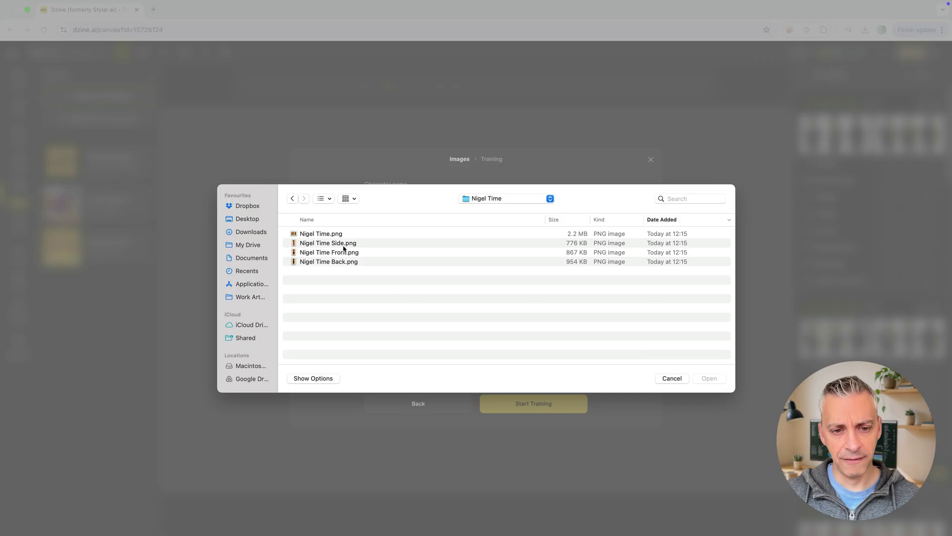
left_click(344, 246)
key("Up")
key("space")
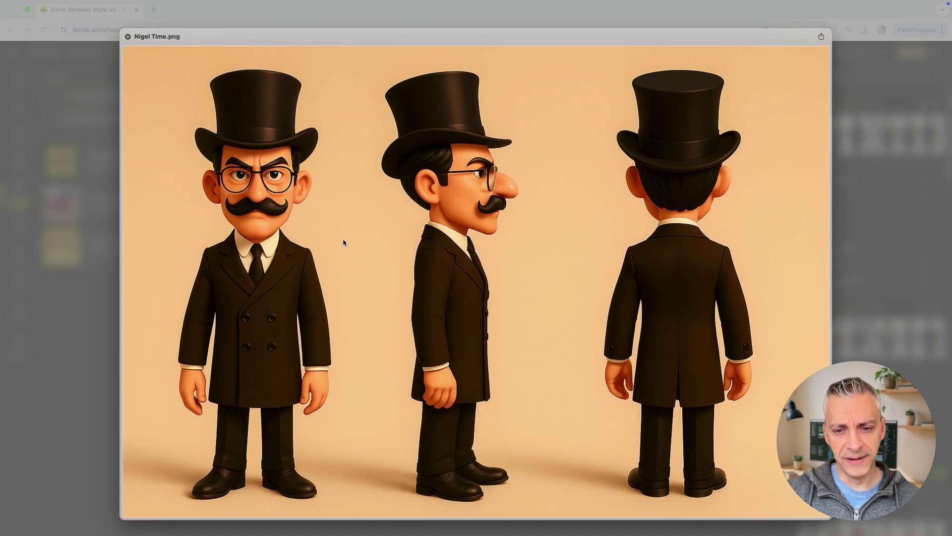
key("Down")
key("Down")
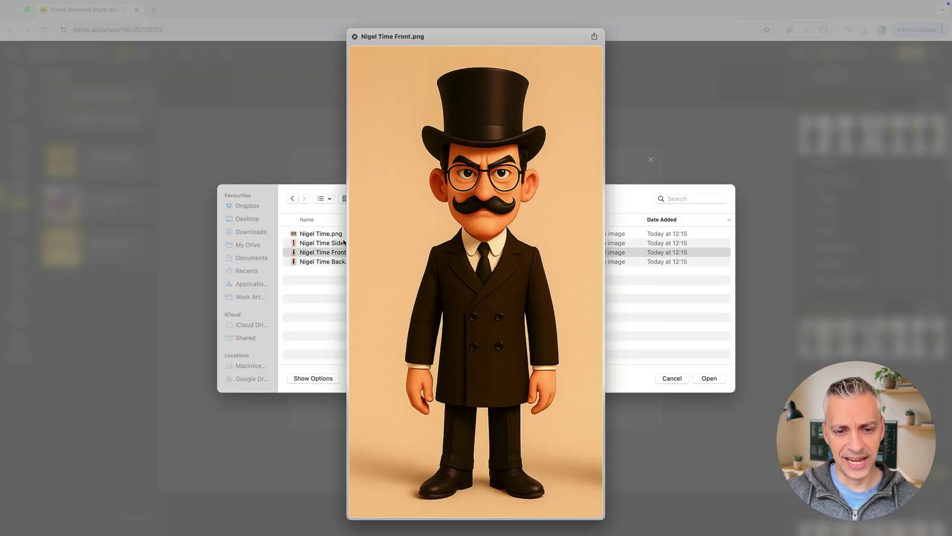
key("Down")
key("space")
key("shift+Up")
key("shift+Up")
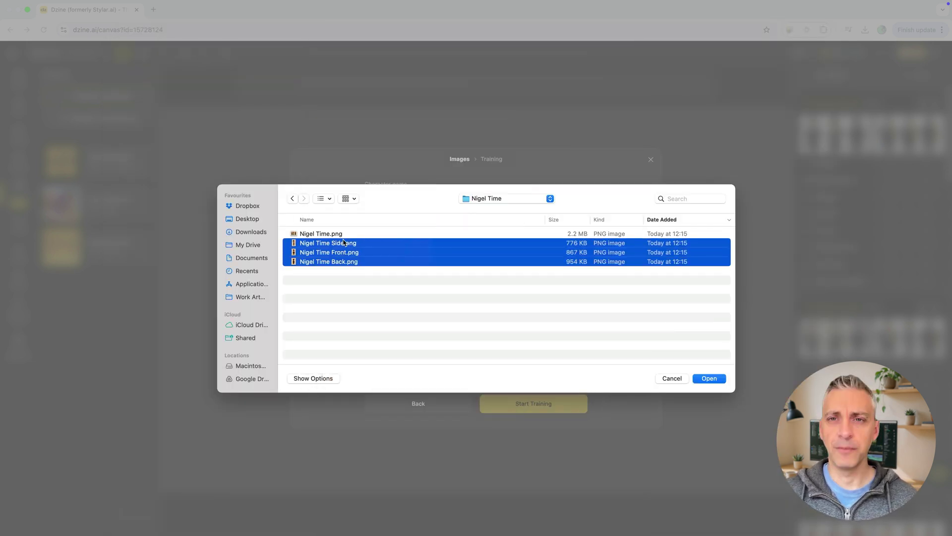
left_click(709, 378)
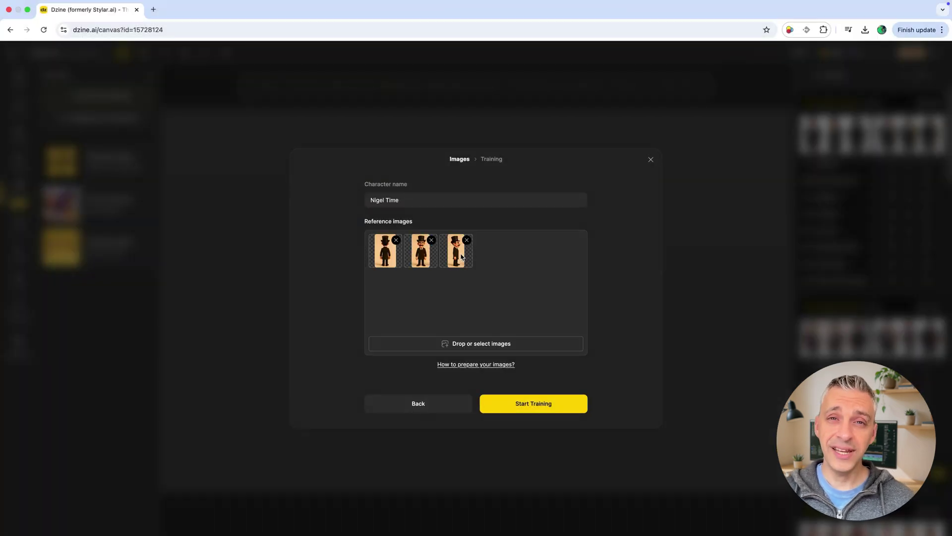
Train the new Nigel Time and load it via 'Use in Consistent Character'.
left_click(556, 405)
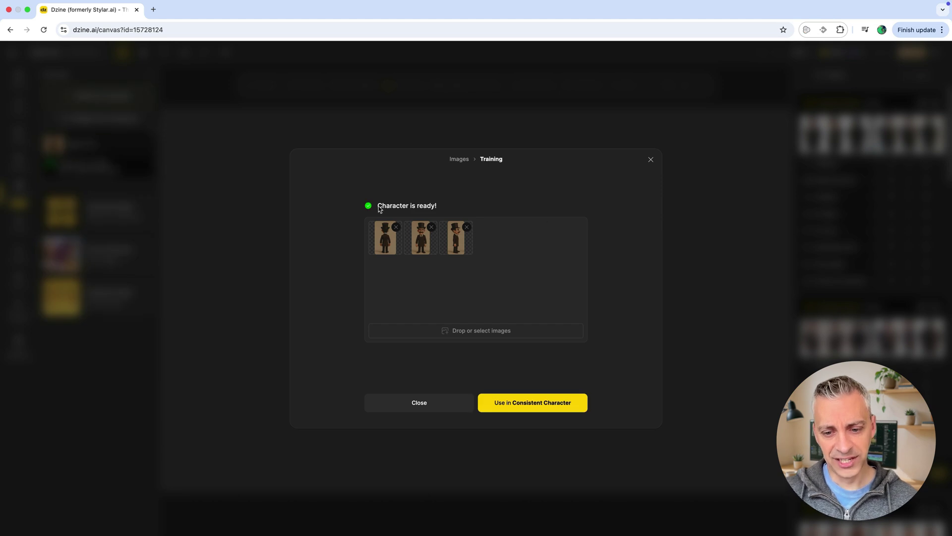
left_click_drag(379, 208, 468, 207)
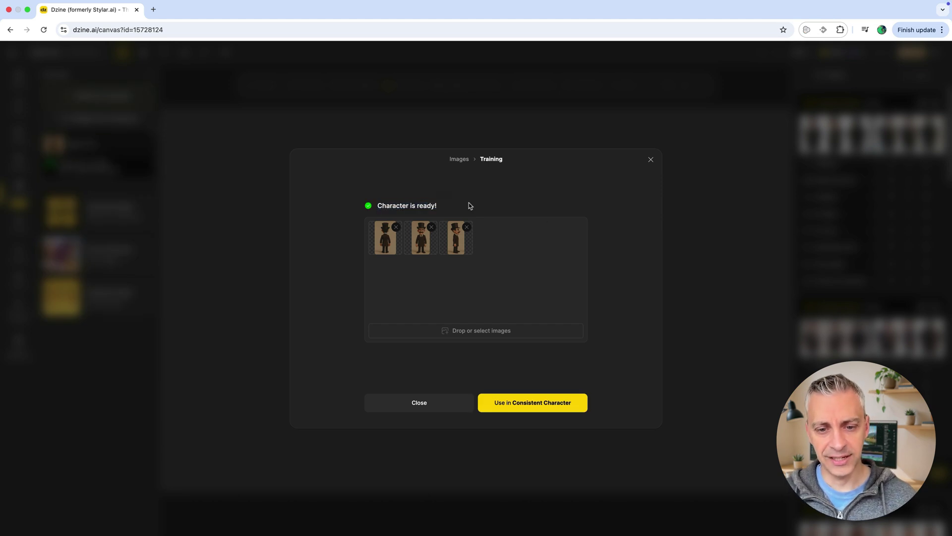
left_click(562, 408)
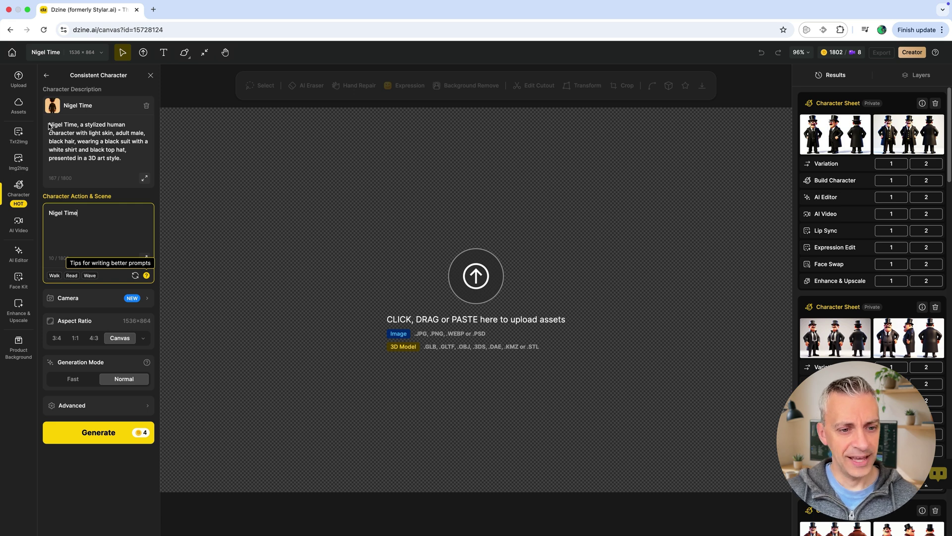
Apply the Read library preset to the scene prompt and generate the images.
left_click(137, 161)
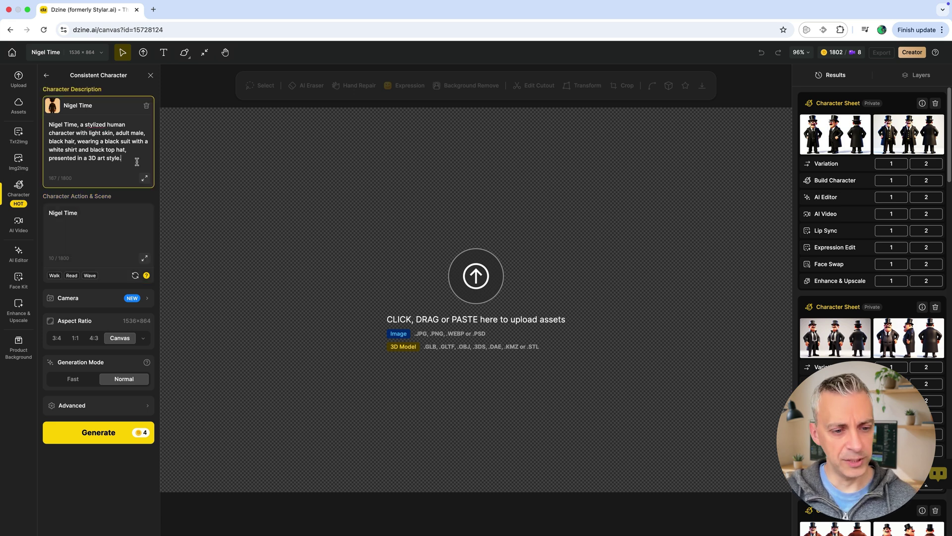
left_click(72, 276)
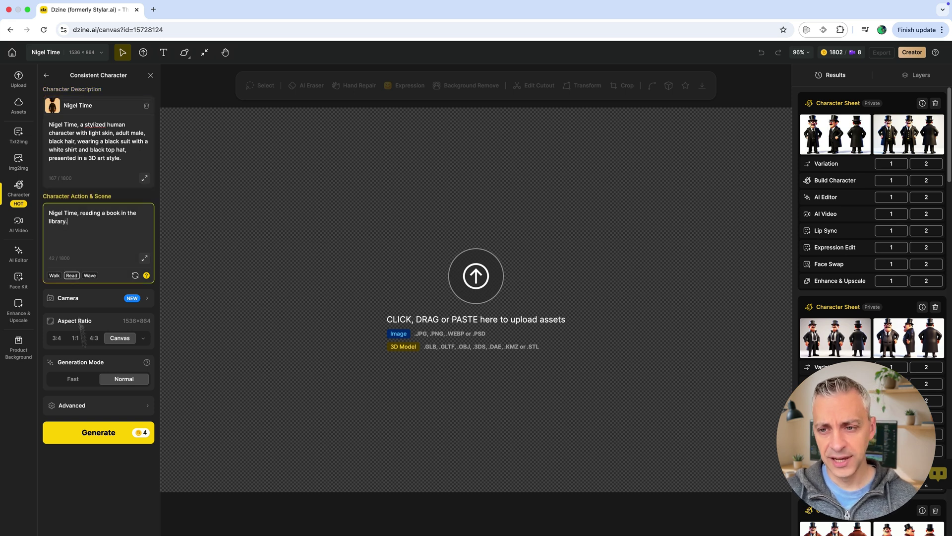
left_click(94, 430)
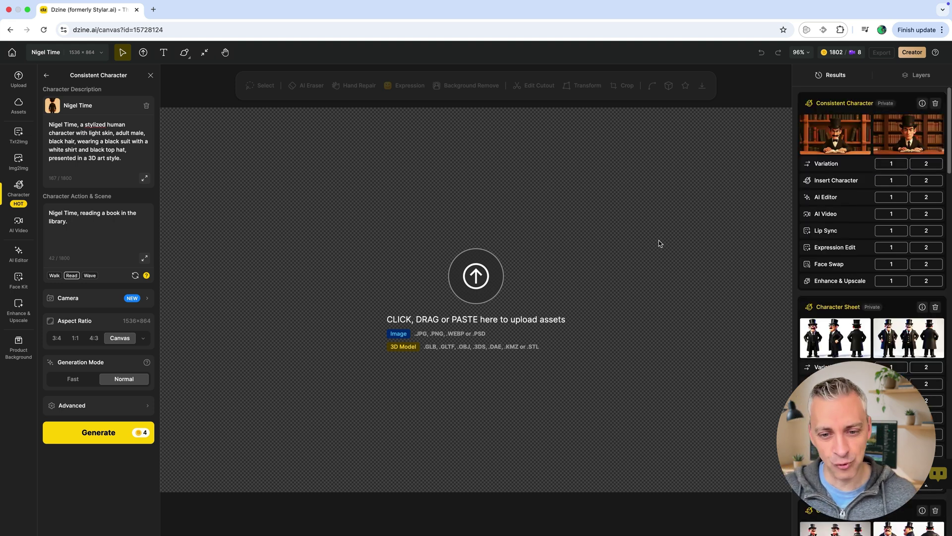
mouse_move(835, 134)
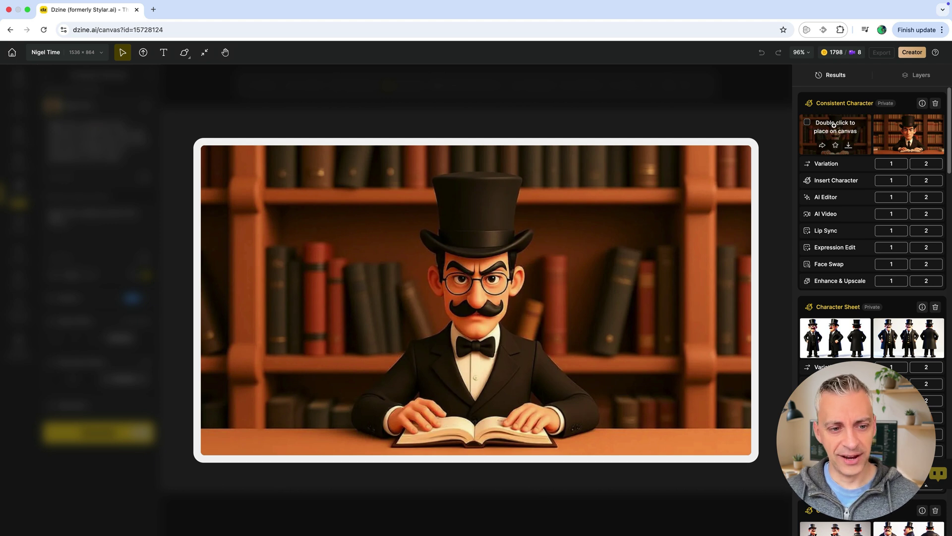
Place the first reading image on canvas, then generate and view Wave sunset images.
left_click(837, 129)
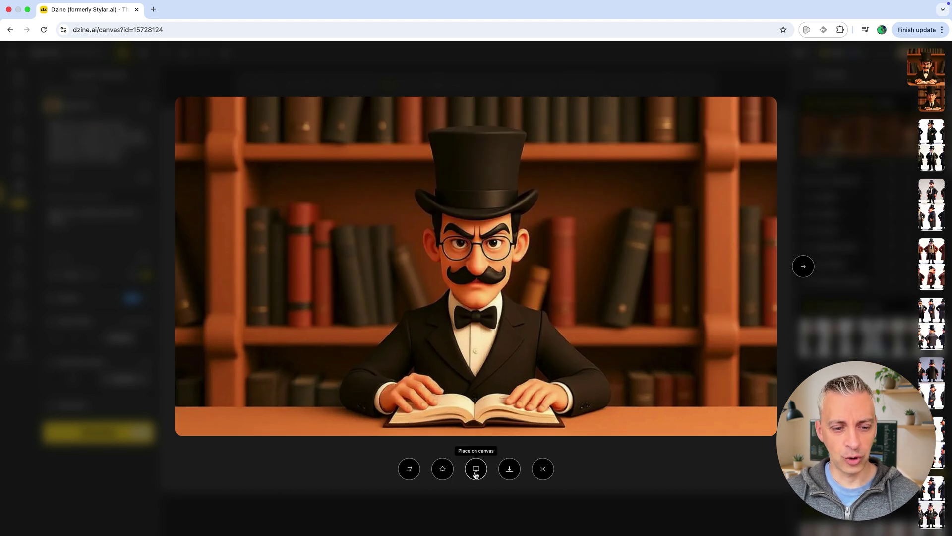
left_click(475, 473)
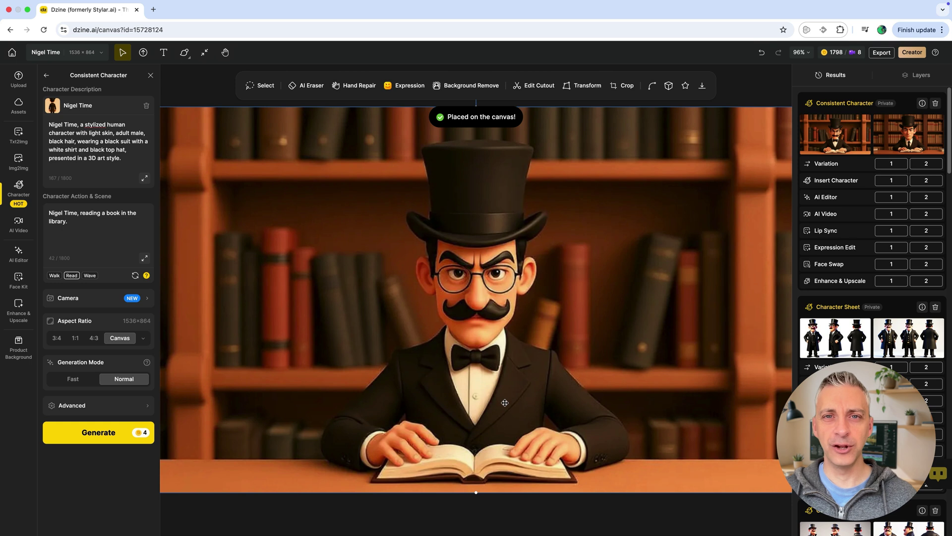
left_click(90, 275)
left_click(99, 432)
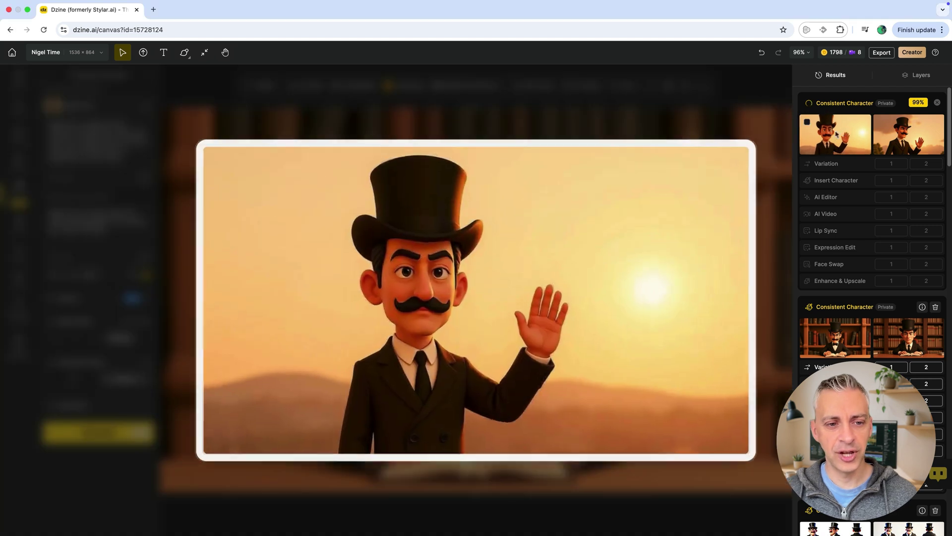
left_click(846, 133)
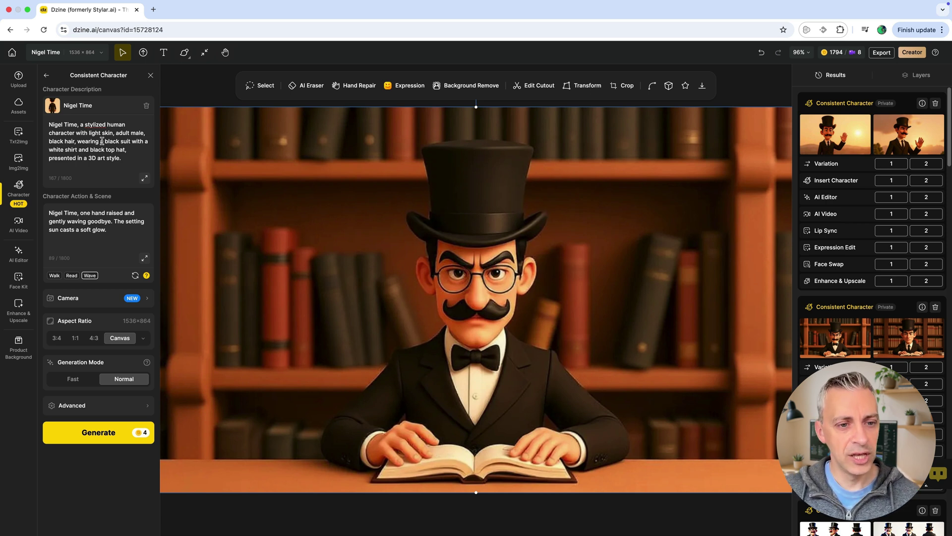
Change 'a black suit' to 'glasses, a black suit' and regenerate the waving scene.
left_click(101, 140)
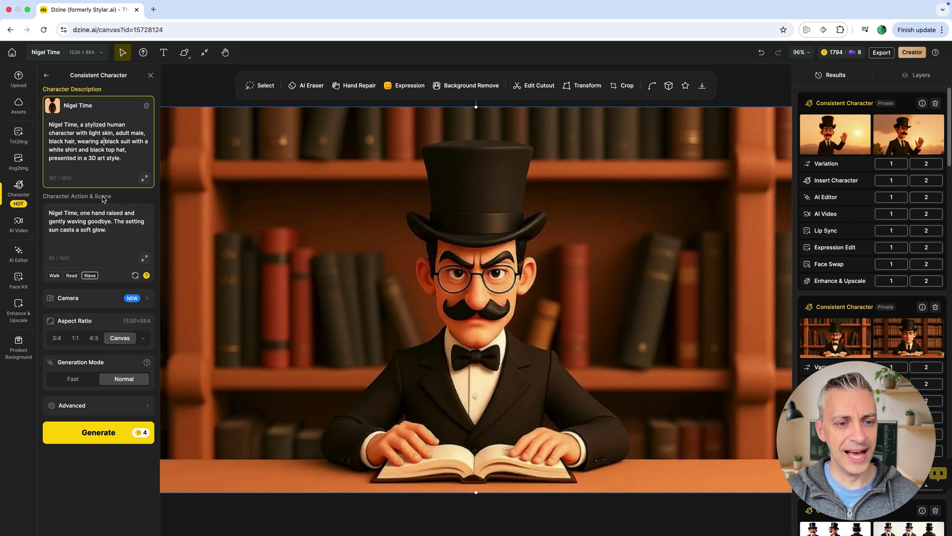
key("BackSpace")
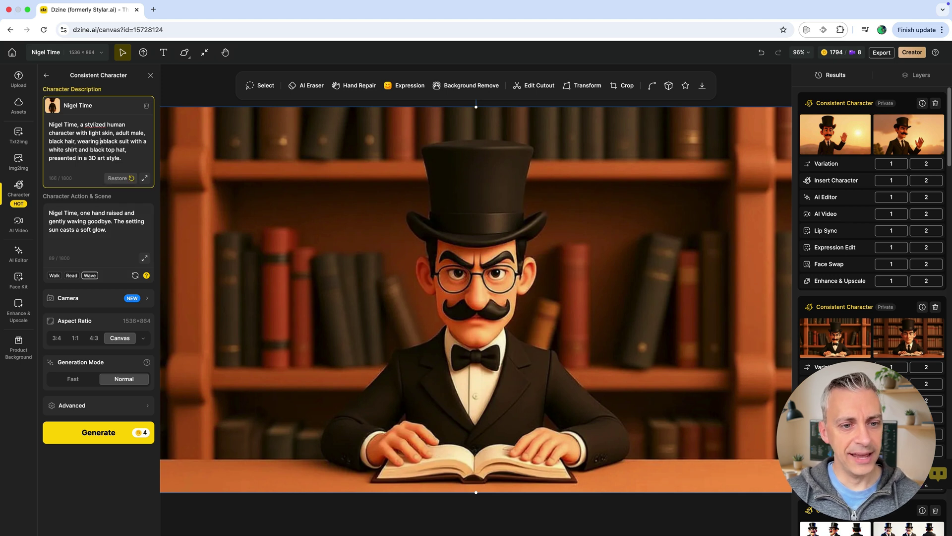
type("gl")
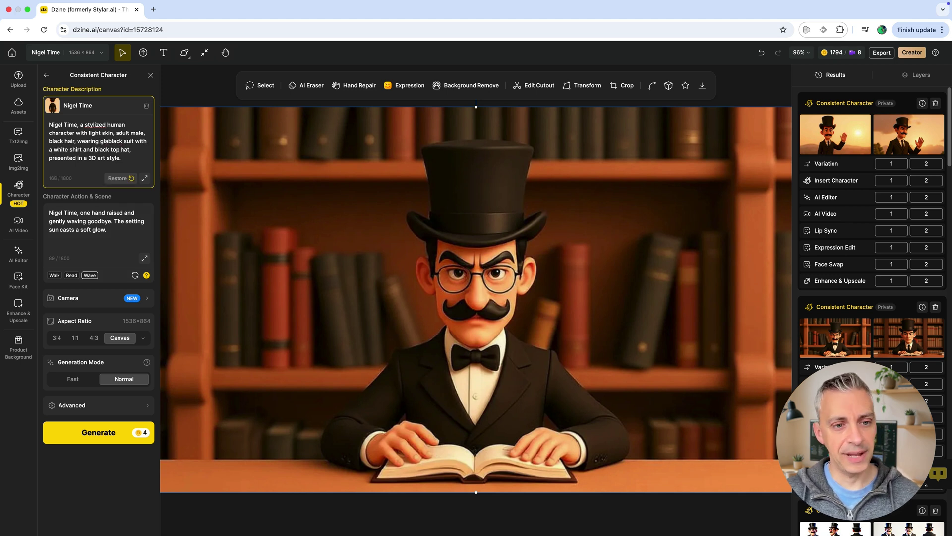
type("asses")
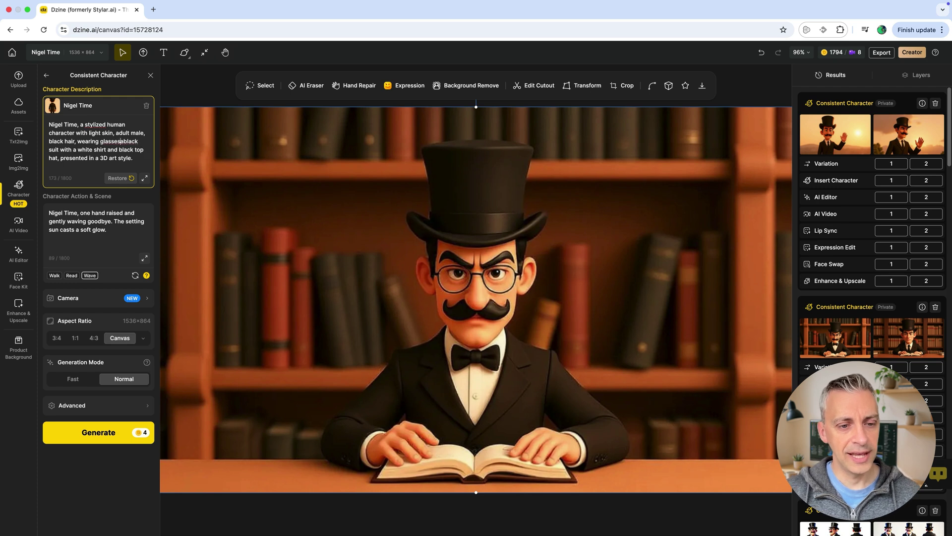
type(", a")
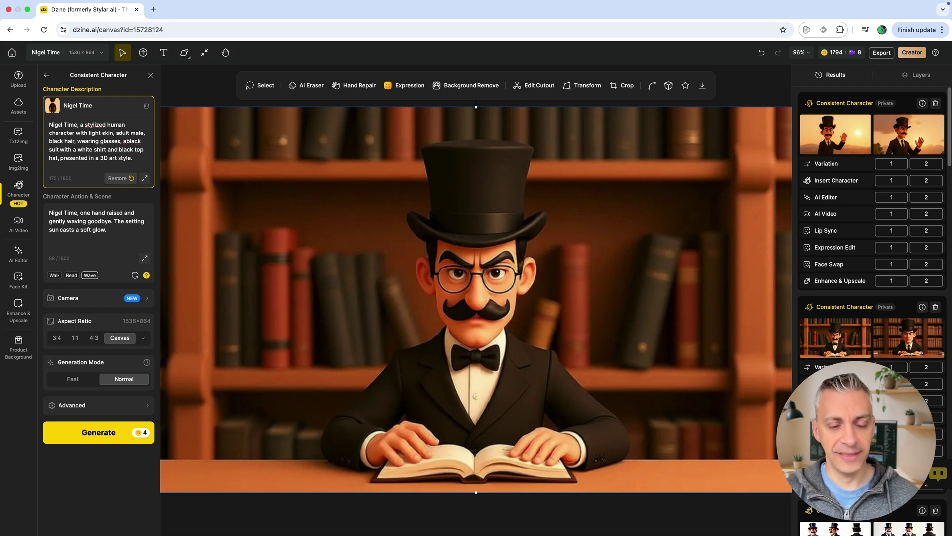
left_click(108, 428)
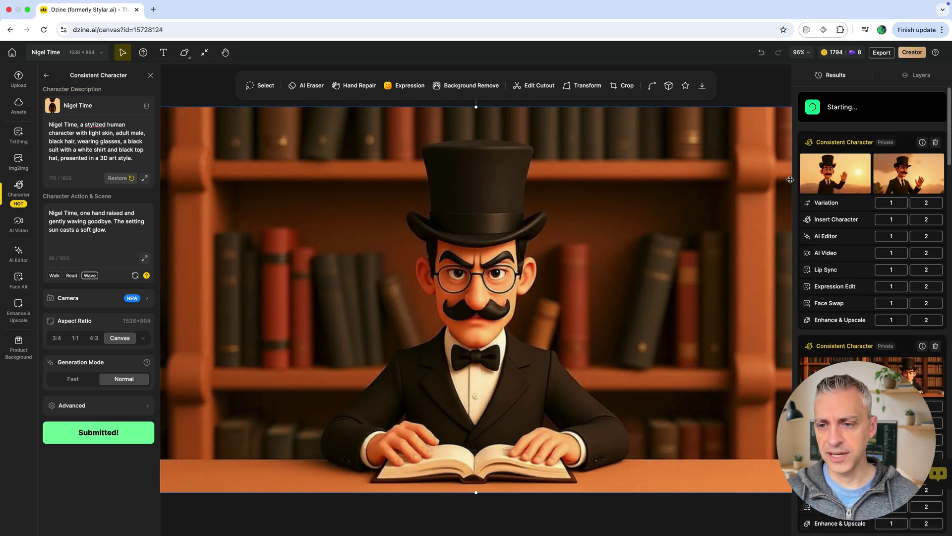
mouse_move(835, 134)
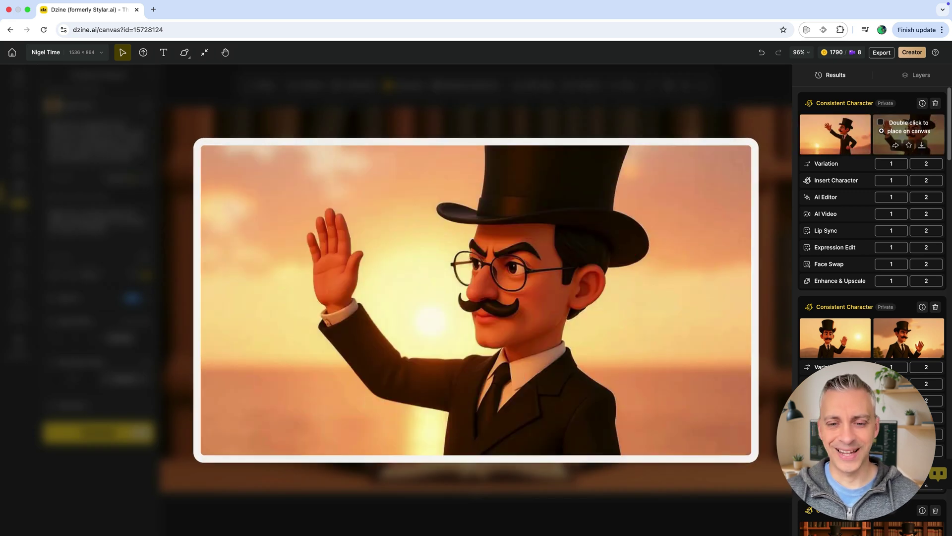
Place the new sunset waving result of bespectacled Nigel Time onto the canvas.
left_click(884, 133)
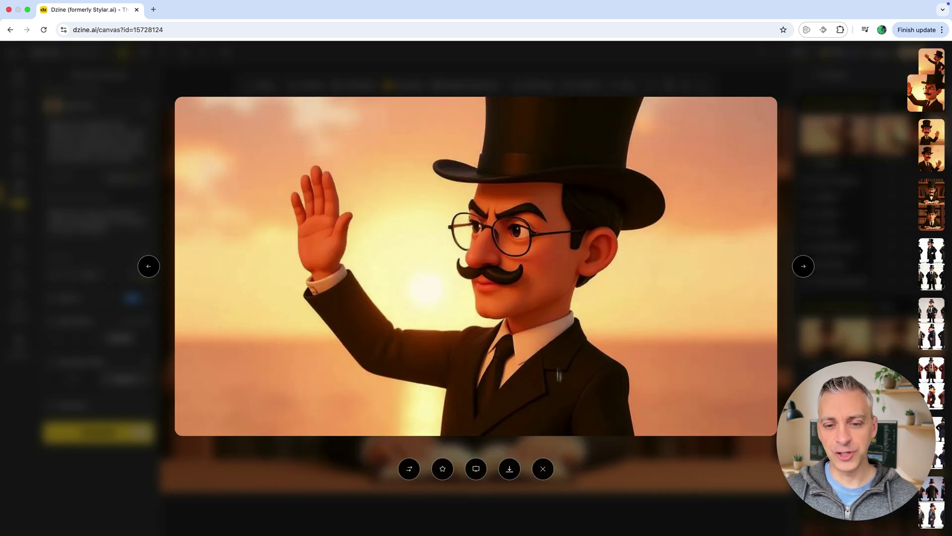
left_click(477, 468)
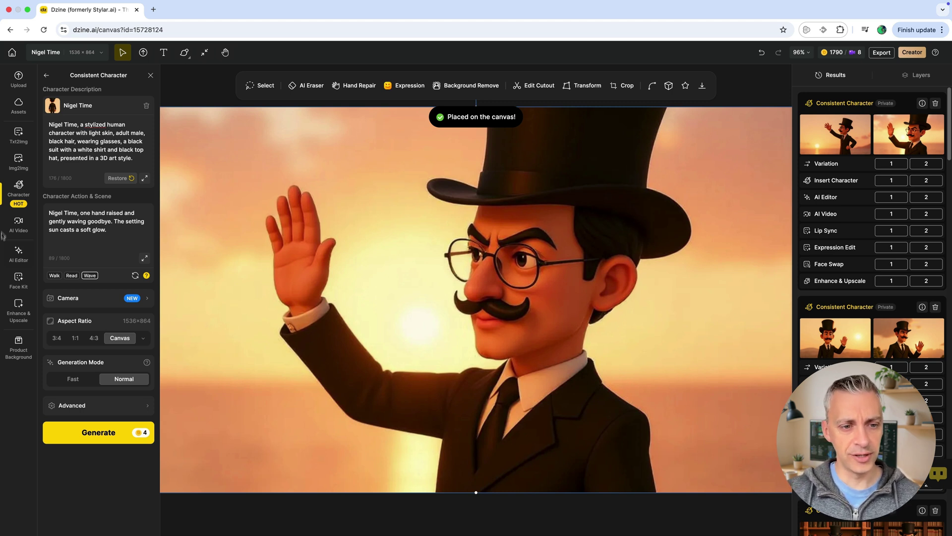
In Manage Your Characters, delete the second Nigel Time profile and open the remaining one for editing.
left_click(46, 76)
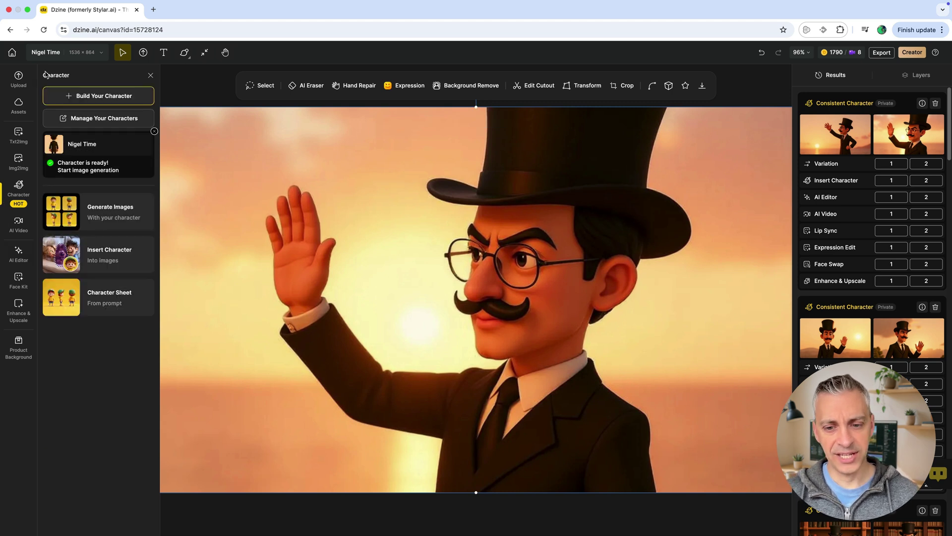
left_click(98, 117)
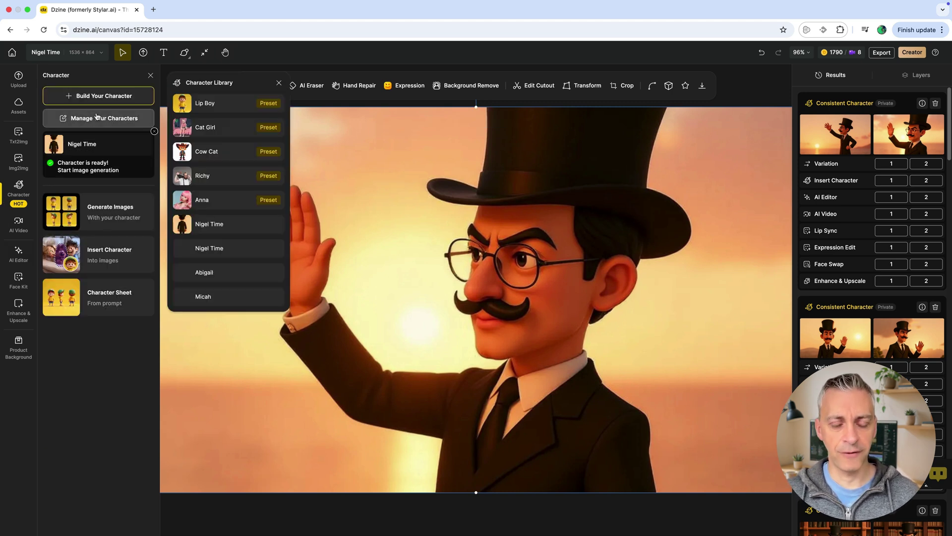
mouse_move(224, 248)
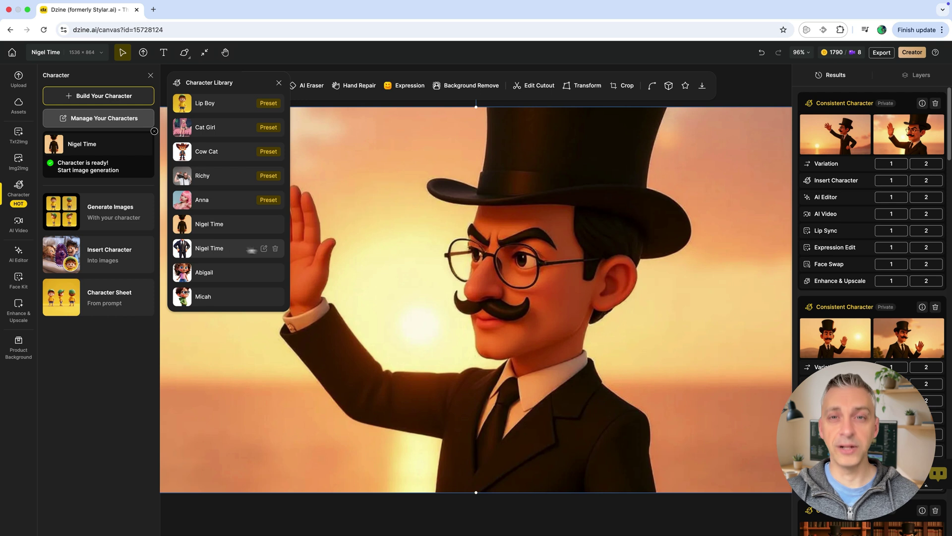
left_click(275, 252)
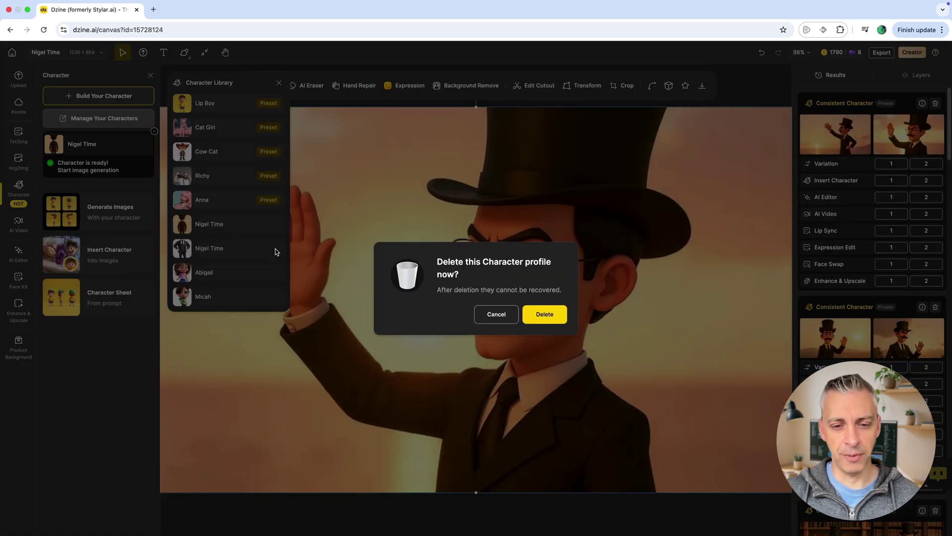
left_click(544, 315)
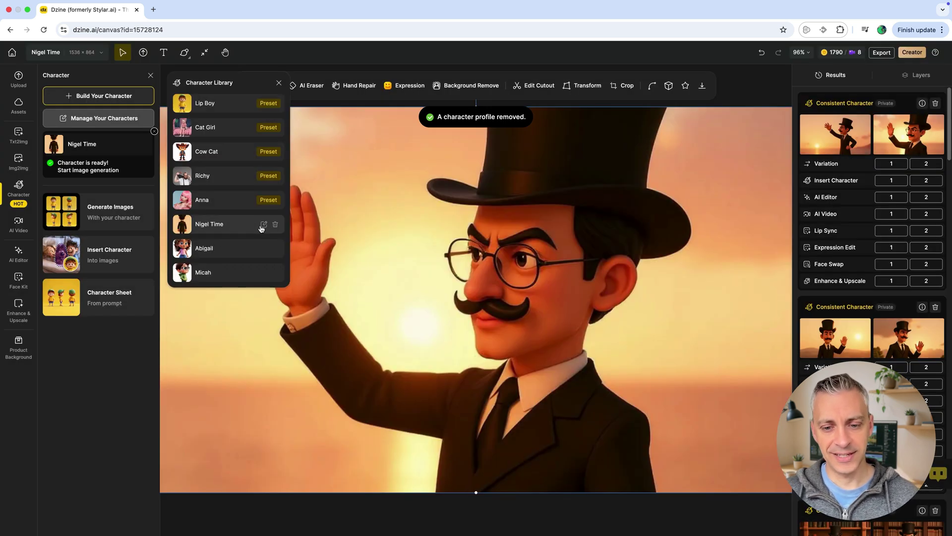
left_click(264, 225)
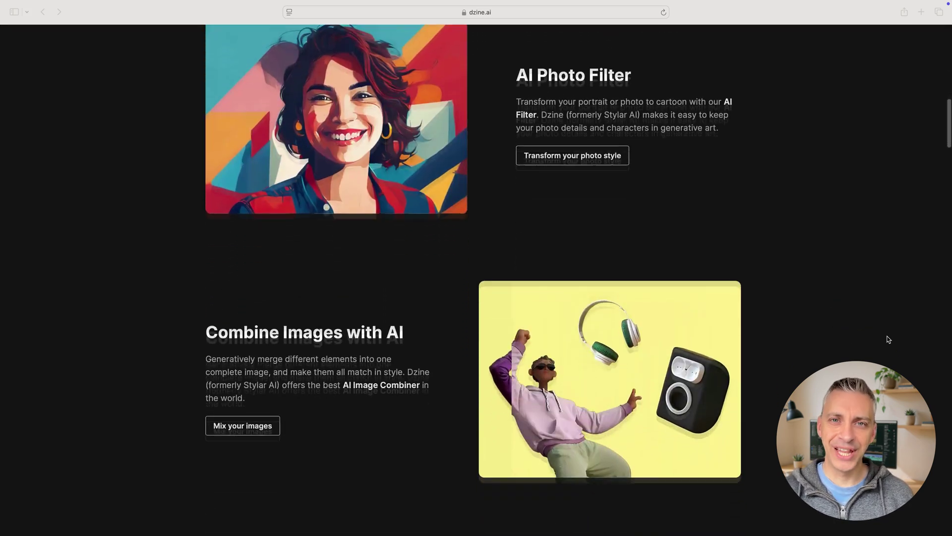
scroll(887, 339, "down", 2)
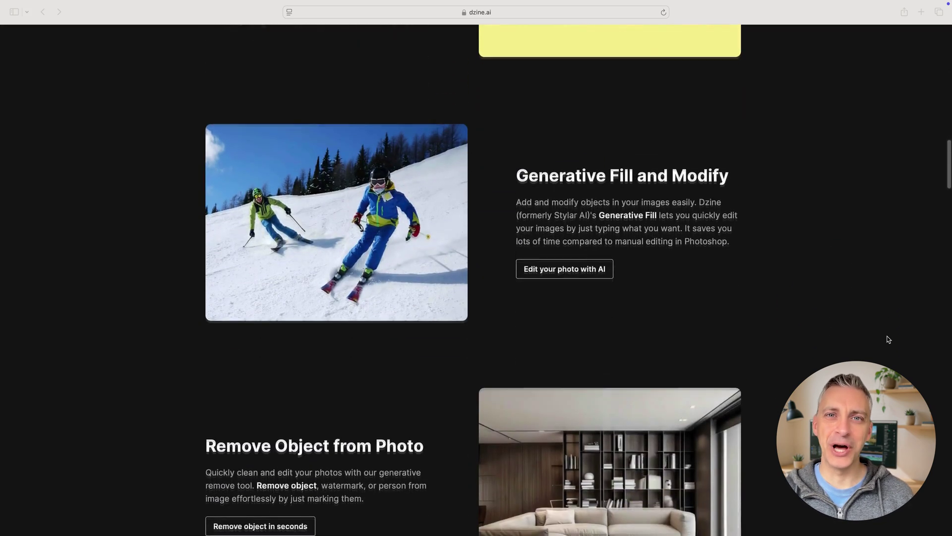
scroll(887, 339, "down", 1)
scroll(886, 340, "down", 1)
scroll(887, 339, "down", 2)
scroll(887, 339, "down", 1)
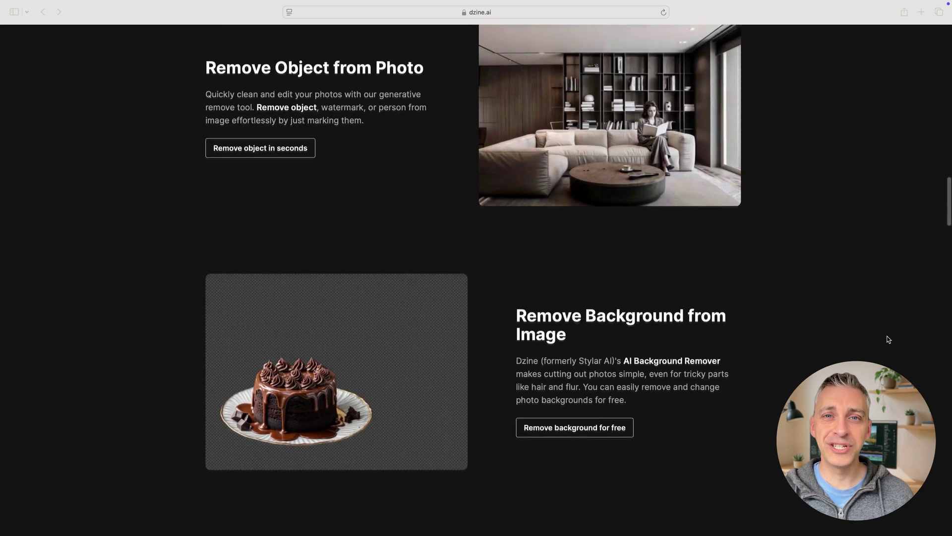
scroll(887, 339, "down", 1)
scroll(887, 340, "down", 1)
scroll(887, 339, "down", 1)
scroll(887, 339, "down", 1)
scroll(887, 339, "down", 1)
scroll(887, 340, "down", 2)
scroll(886, 339, "down", 1)
scroll(887, 340, "down", 1)
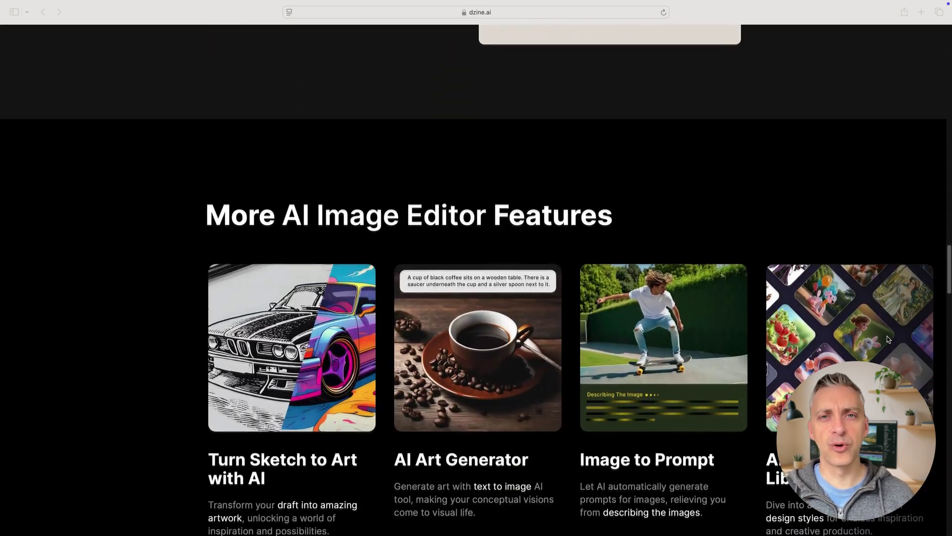